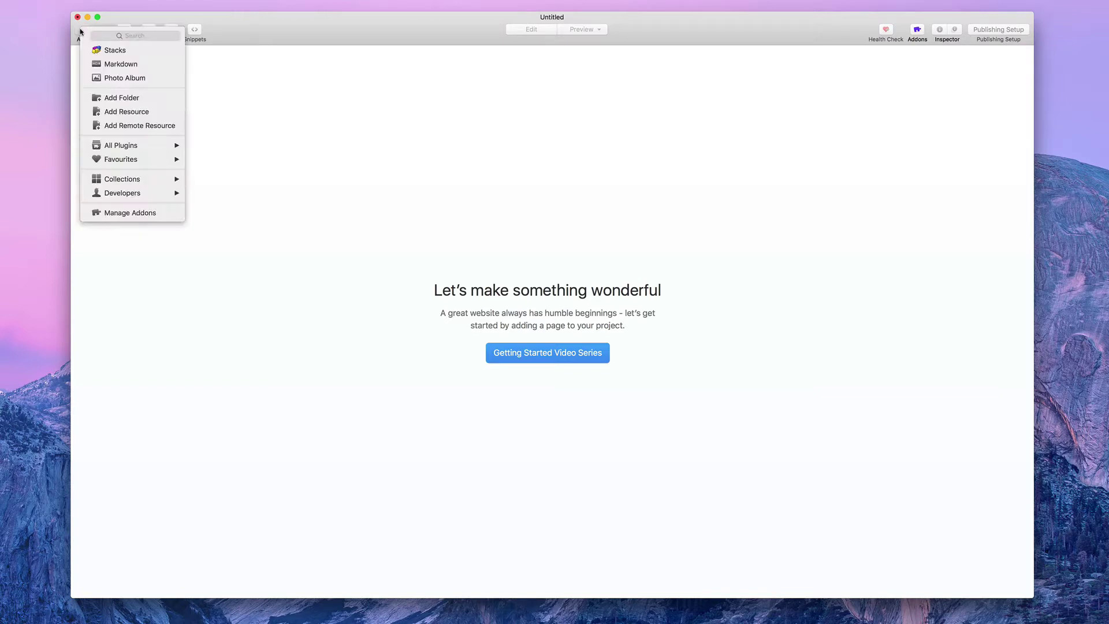
Step: Add a Stacks page, search the stack library for "Power" and place a Power Grid stack on the page
click(95, 52)
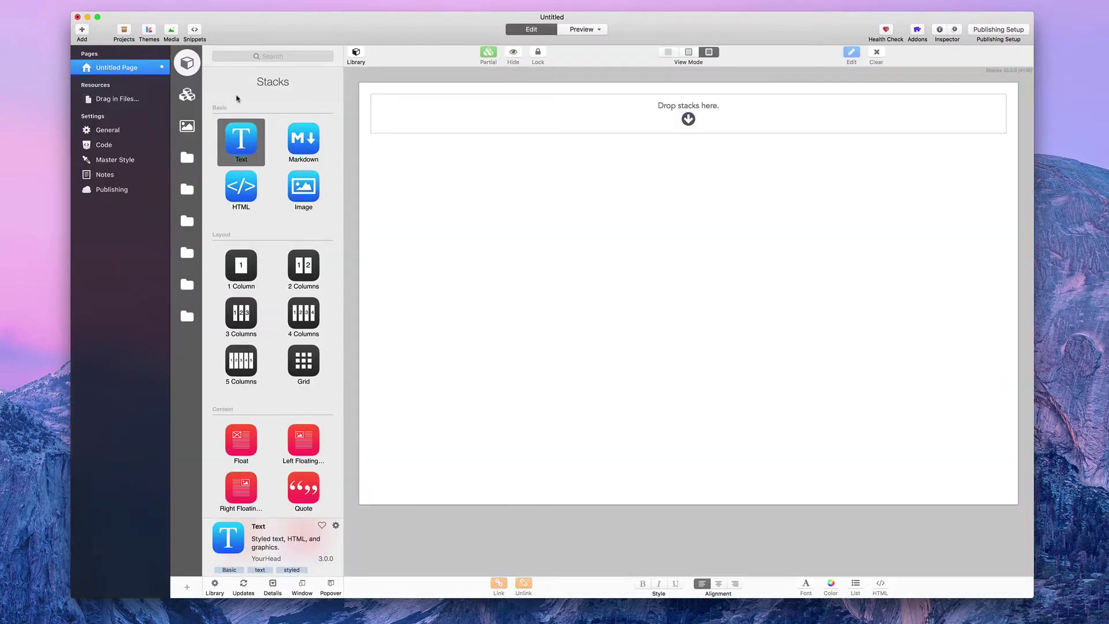
click(257, 57)
text(Power)
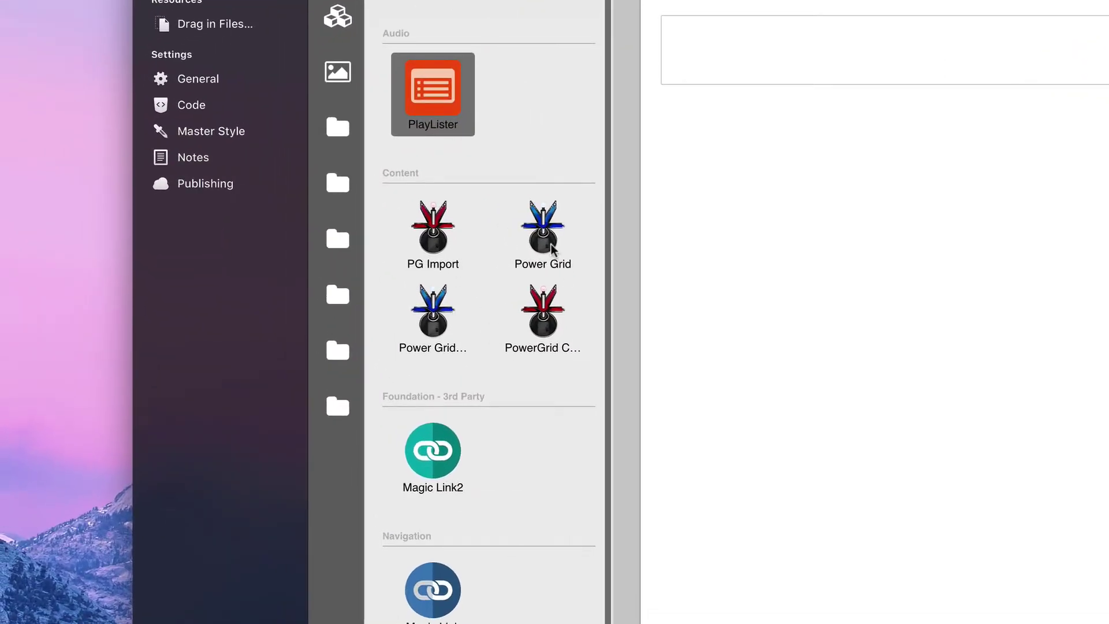
scroll(549, 300, down, 1)
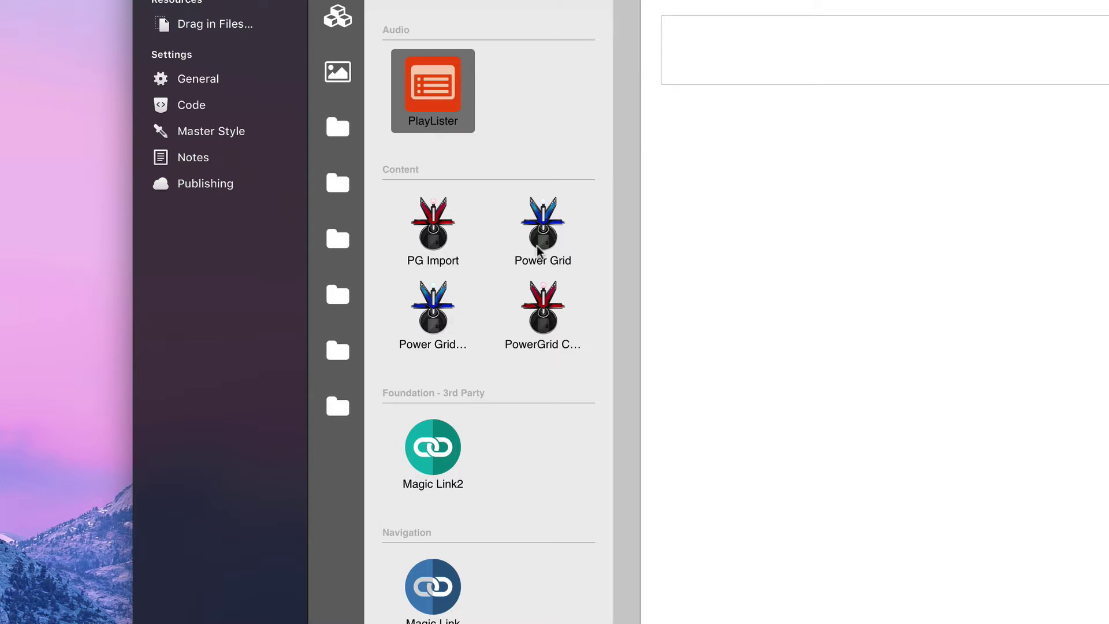
drag(543, 248, 803, 55)
Step: Place a Power Grid Row stack on the page below the Power Grid and delete it again
drag(433, 307, 731, 253)
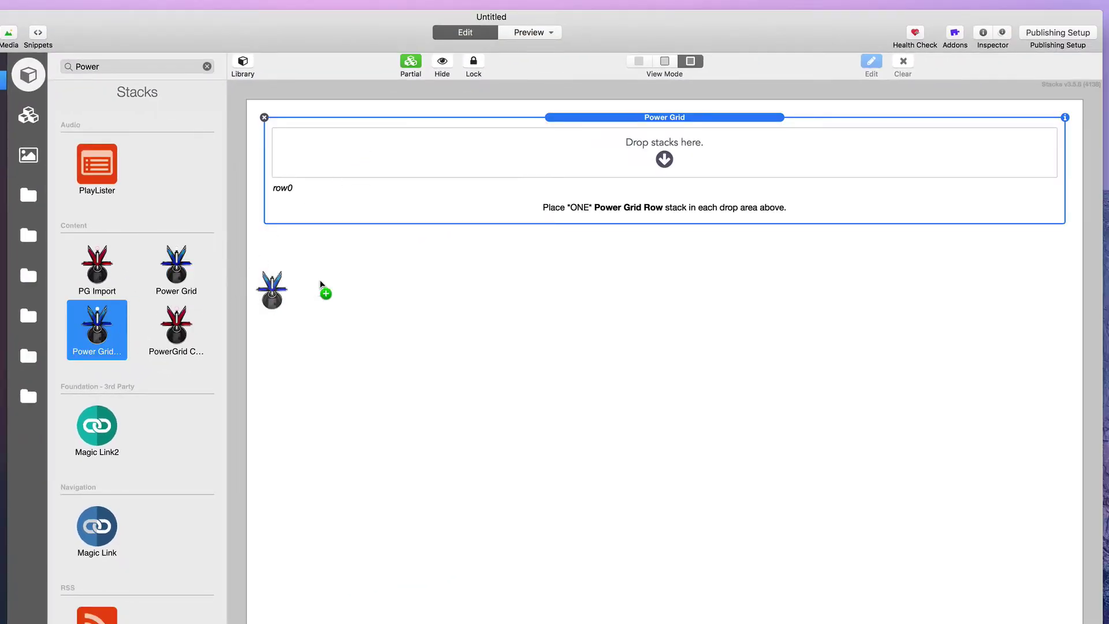
drag(321, 284, 324, 286)
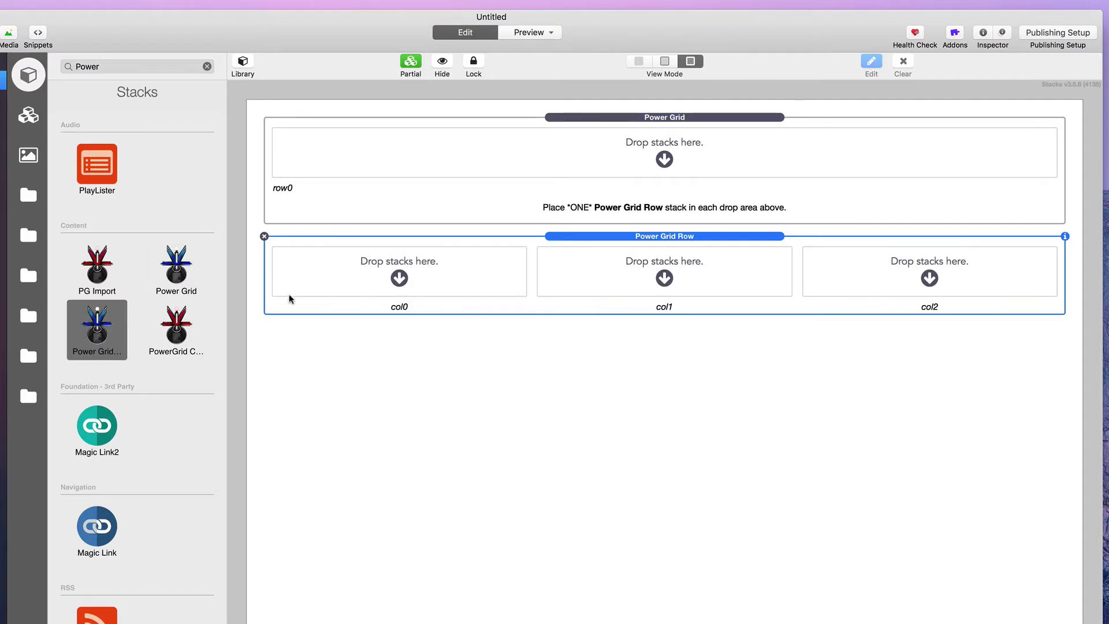
scroll(154, 330, down, 1)
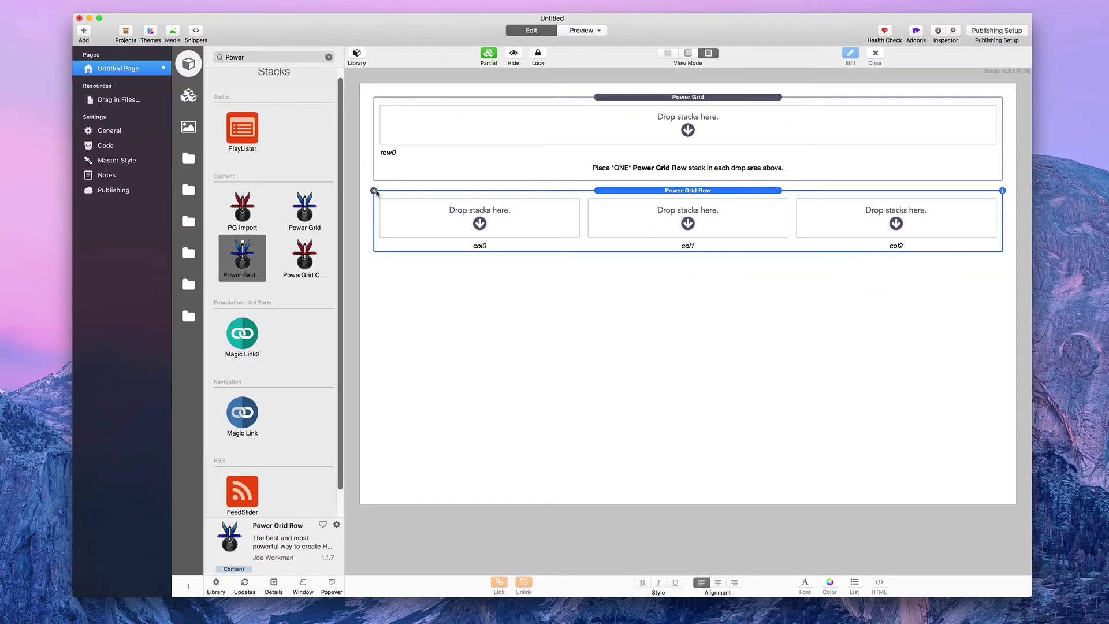
click(374, 190)
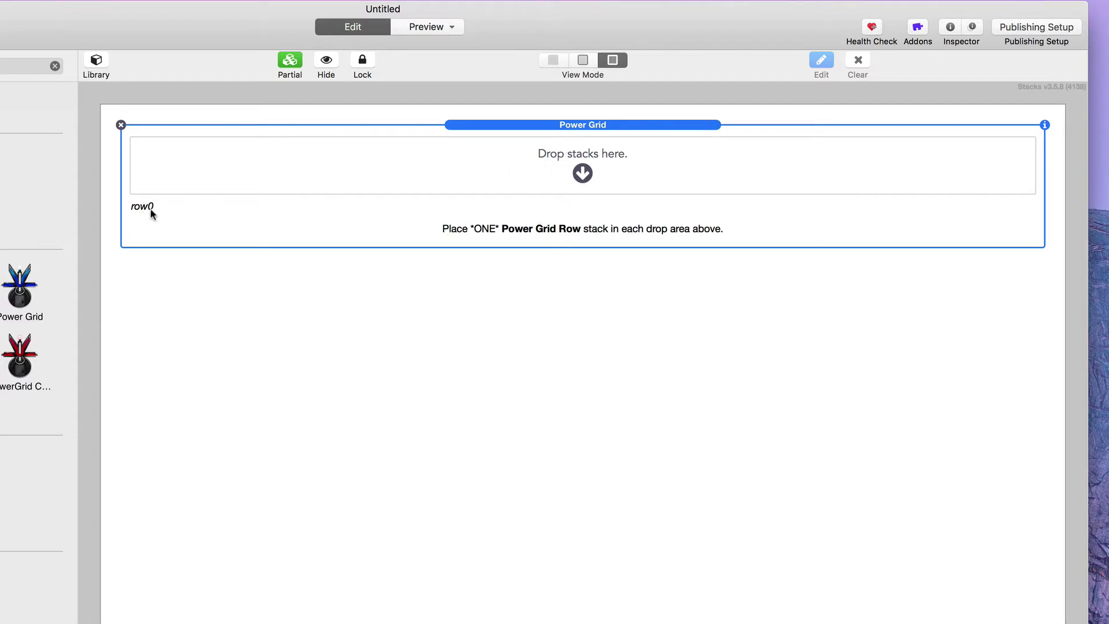
Step: Set the Power Grid's number of rows to 5 and place a Power Grid Row stack in row0
double_click(323, 225)
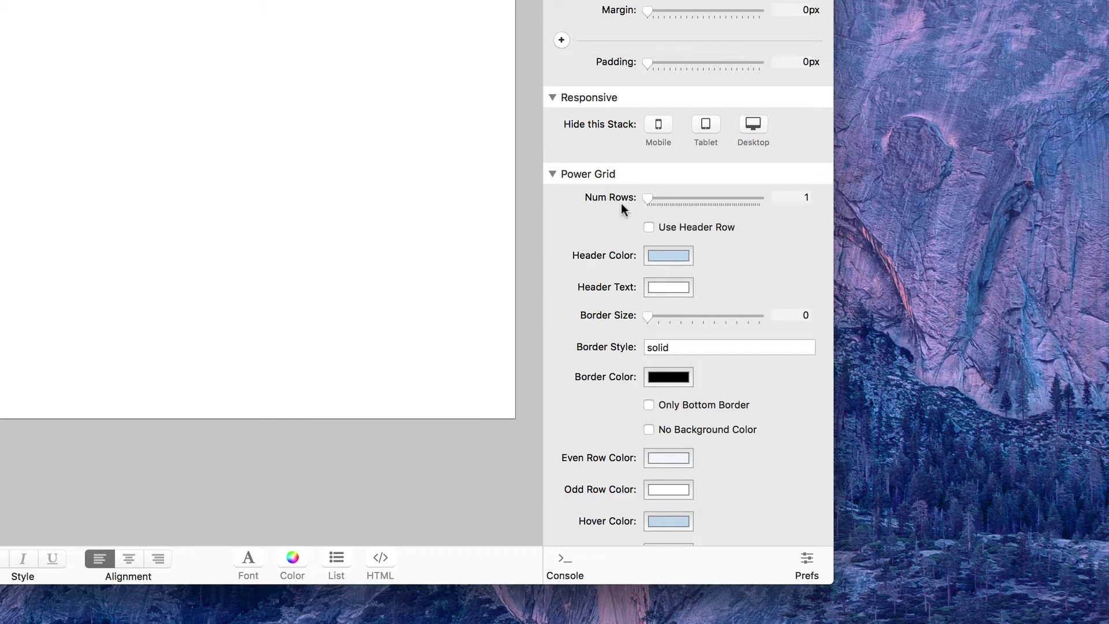
mouse_move(650, 198)
mouse_down()
mouse_move(670, 197)
mouse_move(649, 198)
mouse_up()
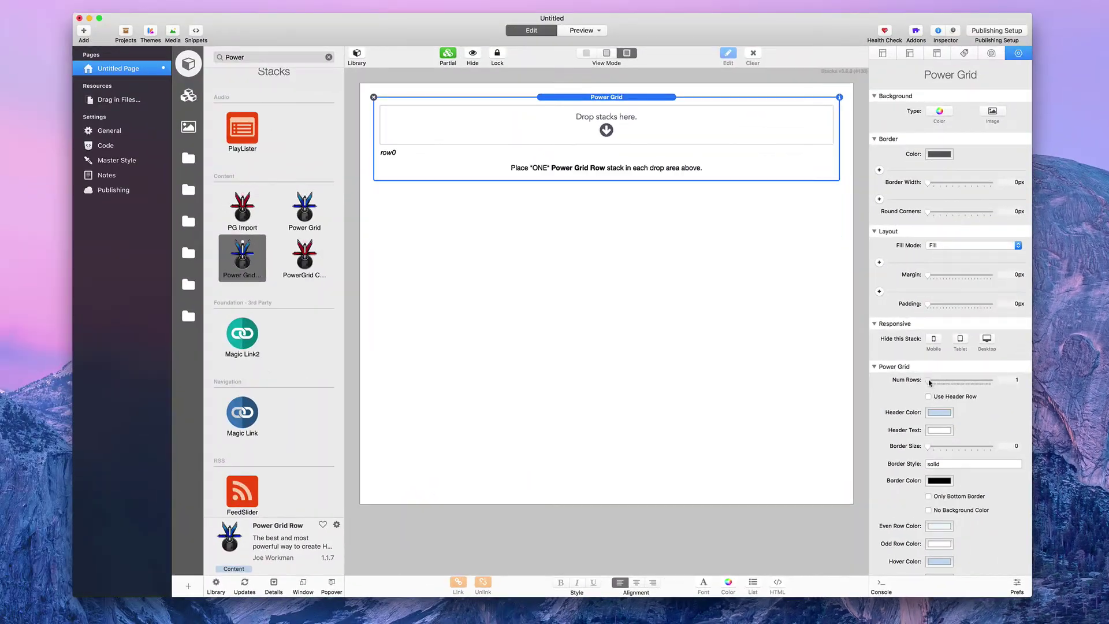
mouse_move(930, 383)
mouse_down()
mouse_move(948, 381)
mouse_move(927, 382)
mouse_up()
click(1014, 379)
text(5)
key(Return)
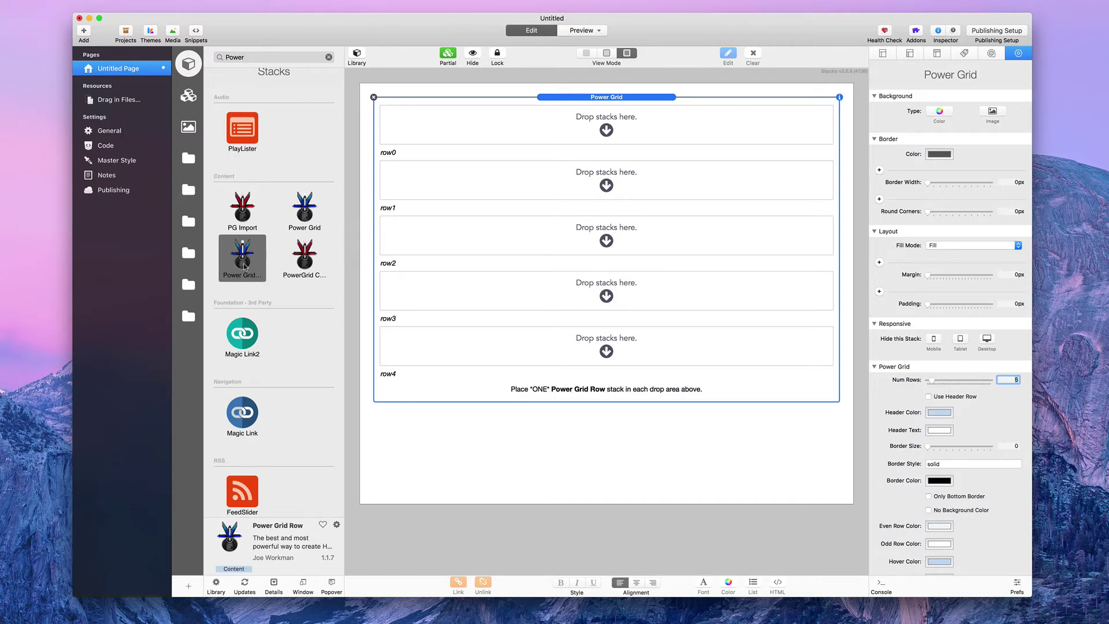
drag(242, 261, 482, 129)
Step: Add a second Power Grid Row stack, move it from row0 to row1 and delete it
drag(248, 263, 432, 178)
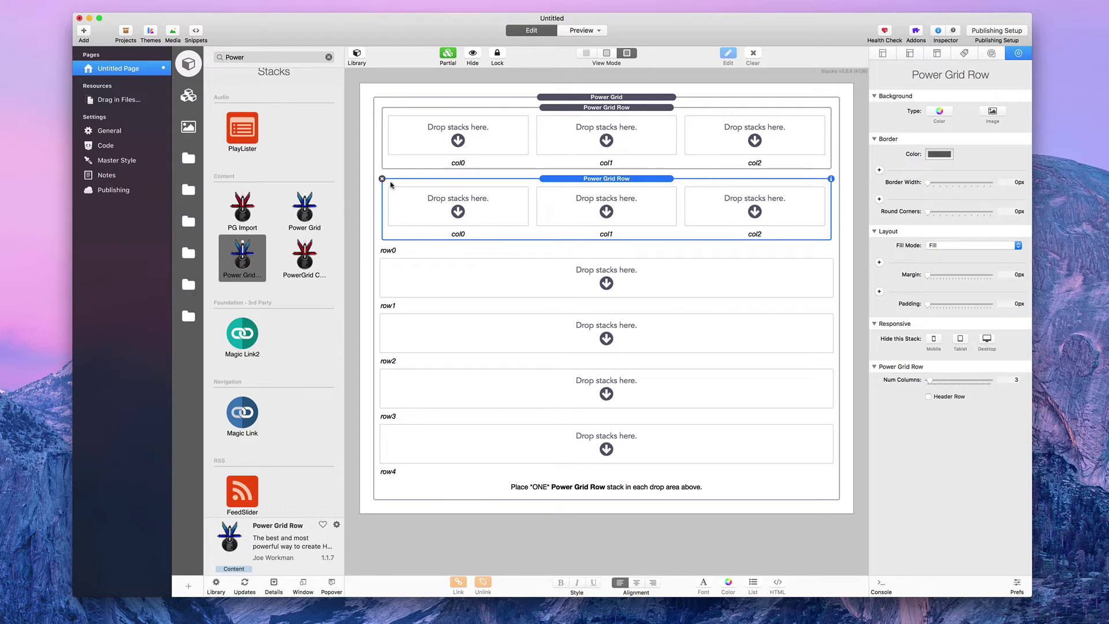
drag(489, 226, 490, 277)
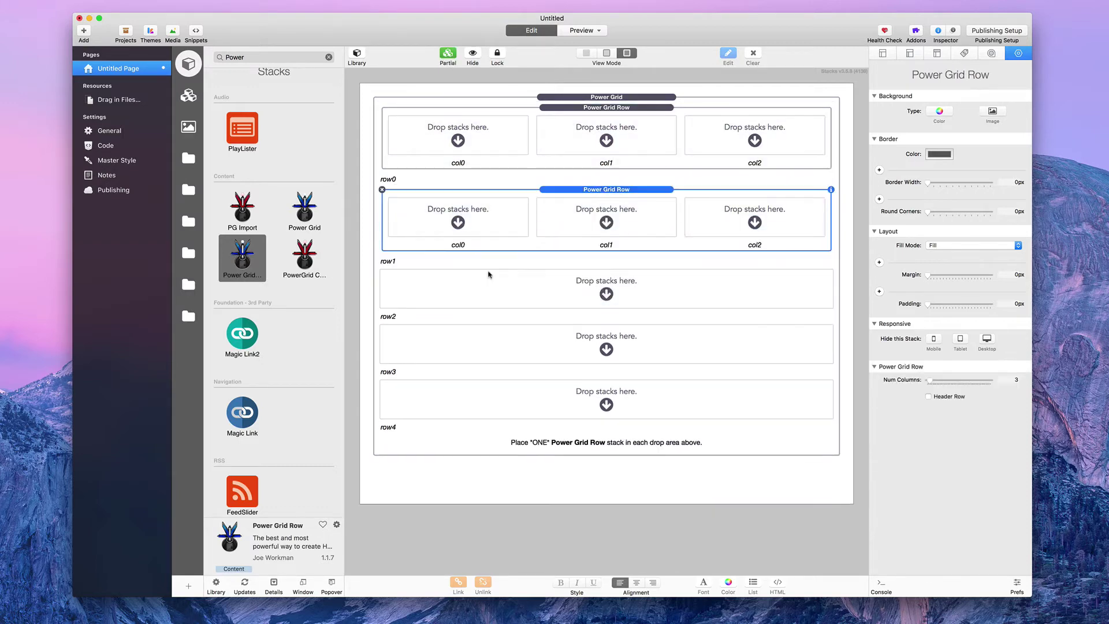
click(381, 189)
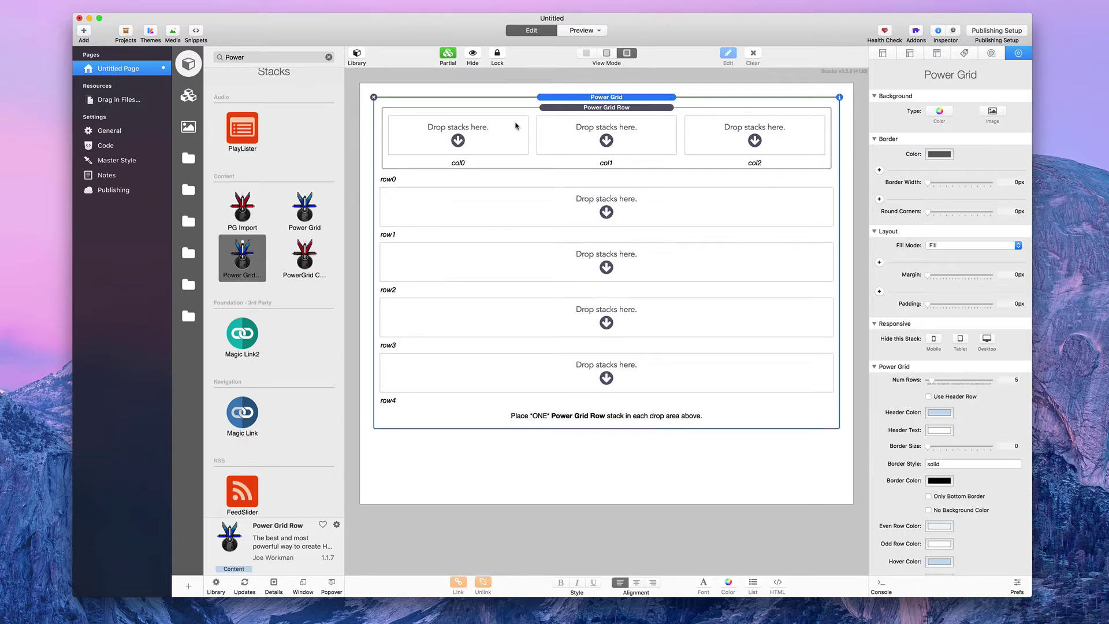
Step: Turn off Header Row for the Power Grid Row in row0 and set its number of columns to 4
click(580, 108)
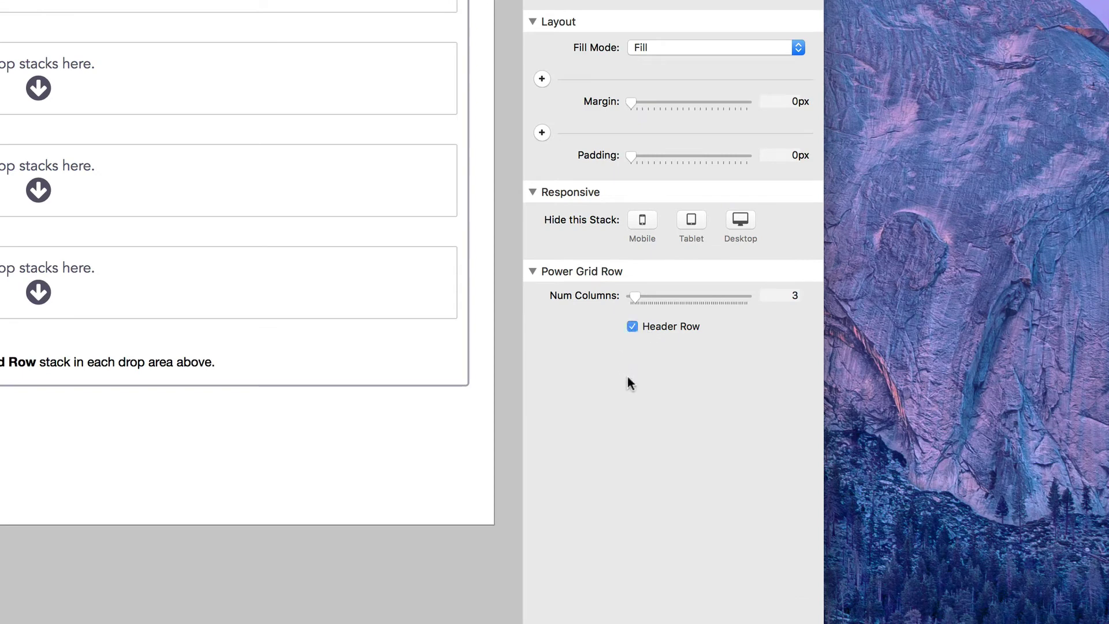
click(632, 327)
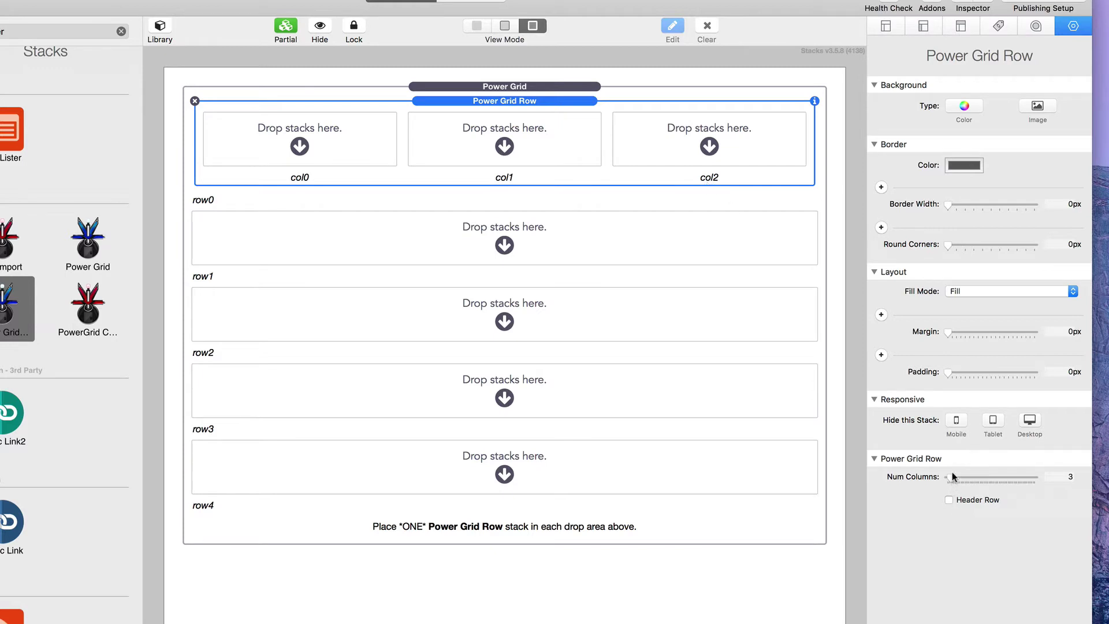
mouse_move(951, 478)
mouse_down()
mouse_move(972, 477)
mouse_move(958, 482)
mouse_up()
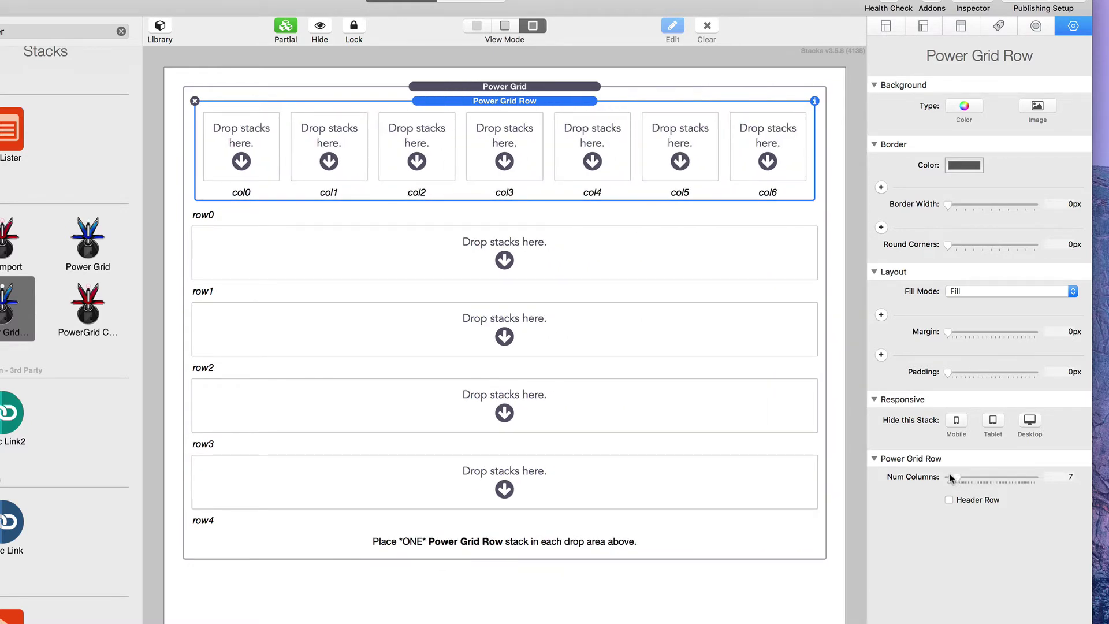
drag(950, 475, 952, 475)
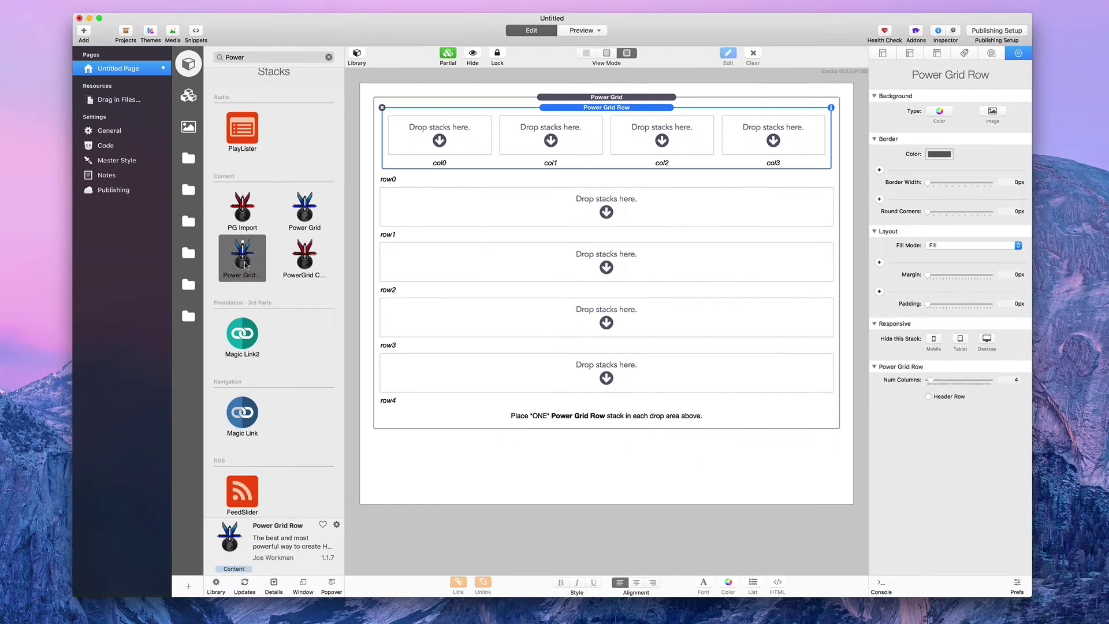
Step: Duplicate the four-column Power Grid Row from row0 into row1, row2, row3 and row4
mouse_move(165, 276)
mouse_down()
mouse_move(370, 221)
mouse_move(370, 322)
mouse_move(157, 293)
mouse_up()
drag(230, 276, 231, 274)
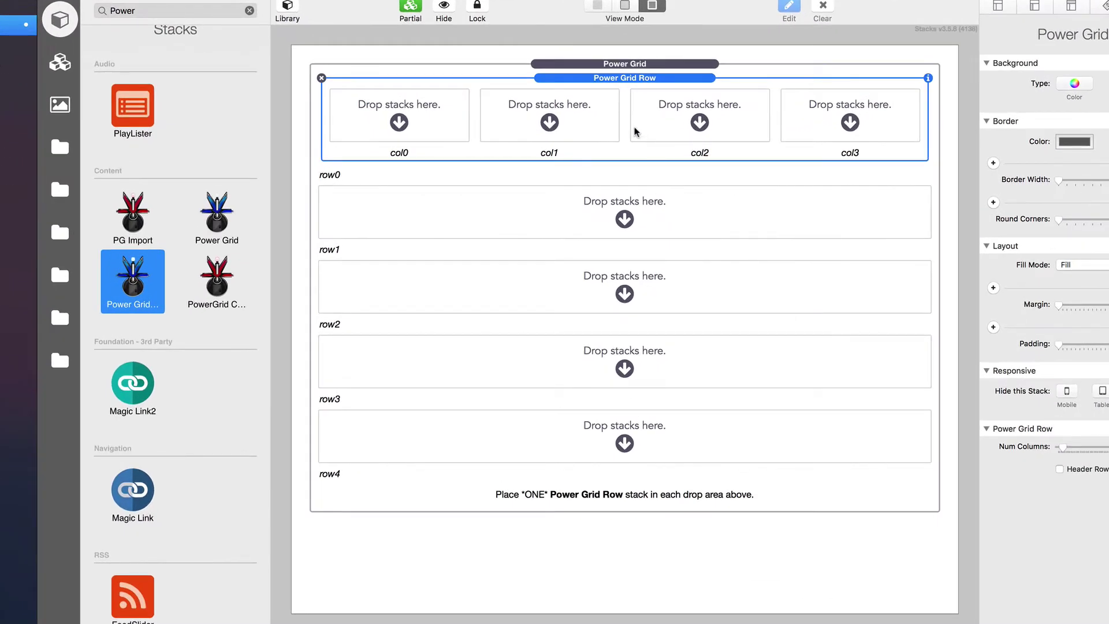
drag(619, 148, 624, 112)
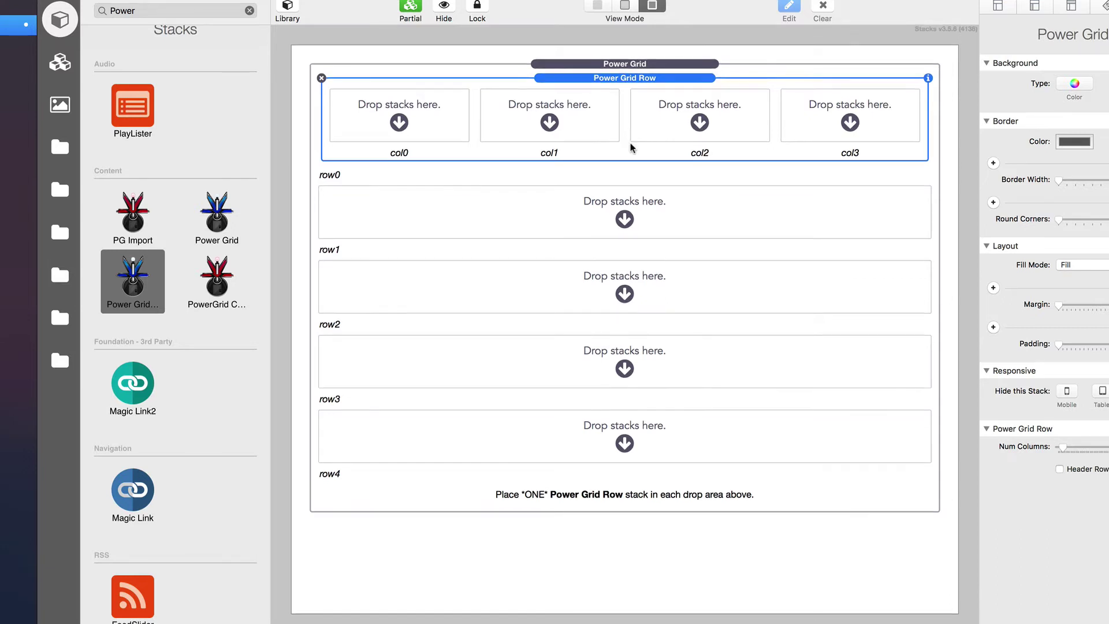
drag(620, 167, 621, 202)
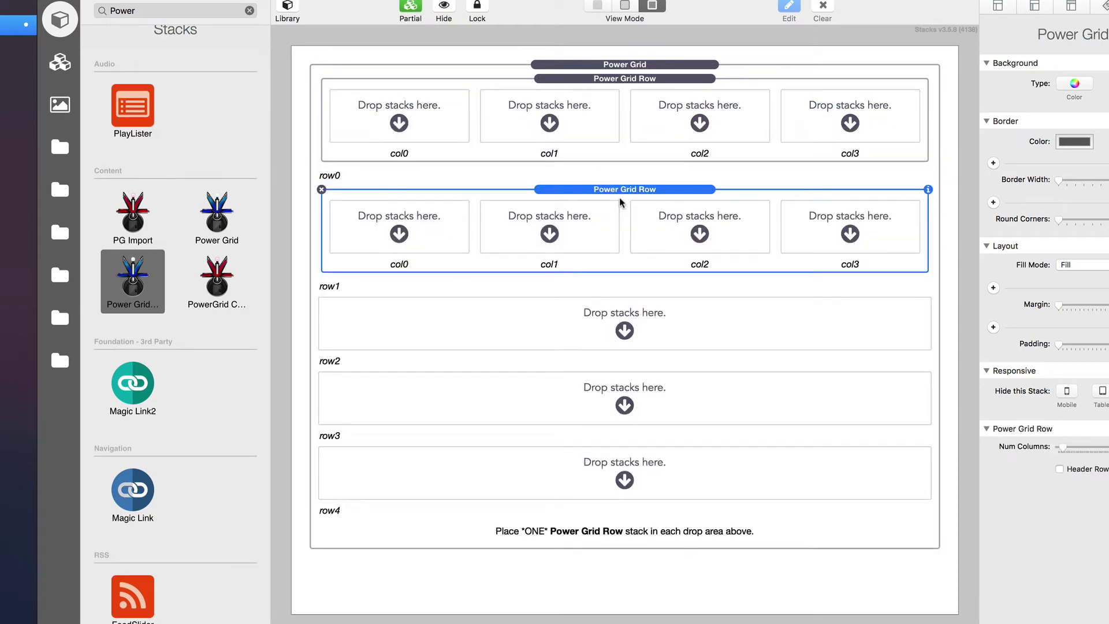
drag(627, 272, 628, 328)
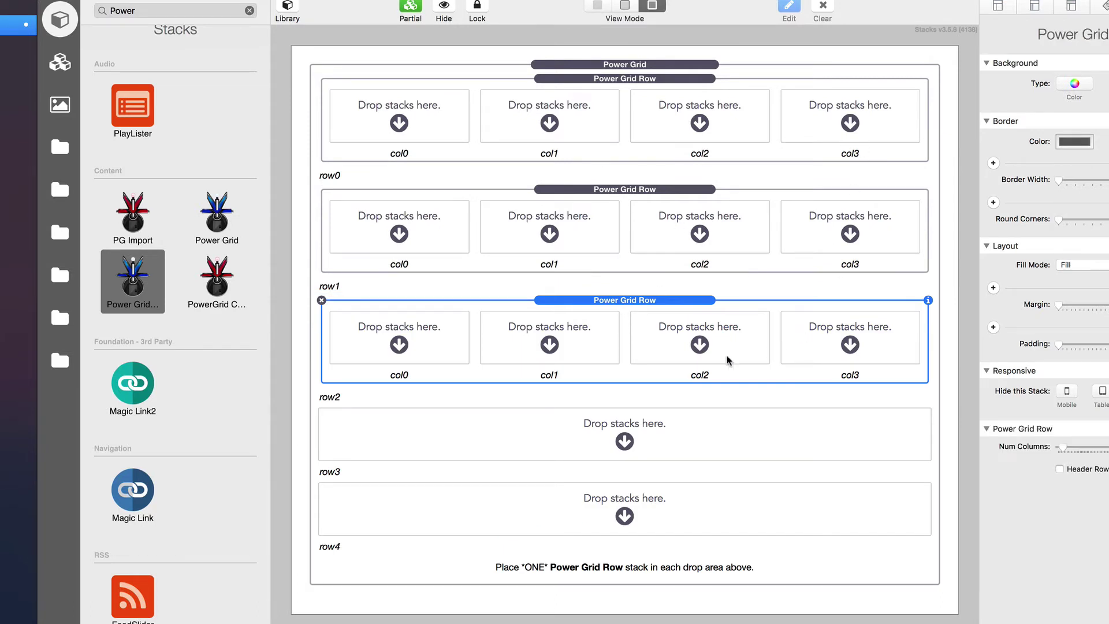
drag(637, 373, 640, 428)
drag(622, 492, 623, 543)
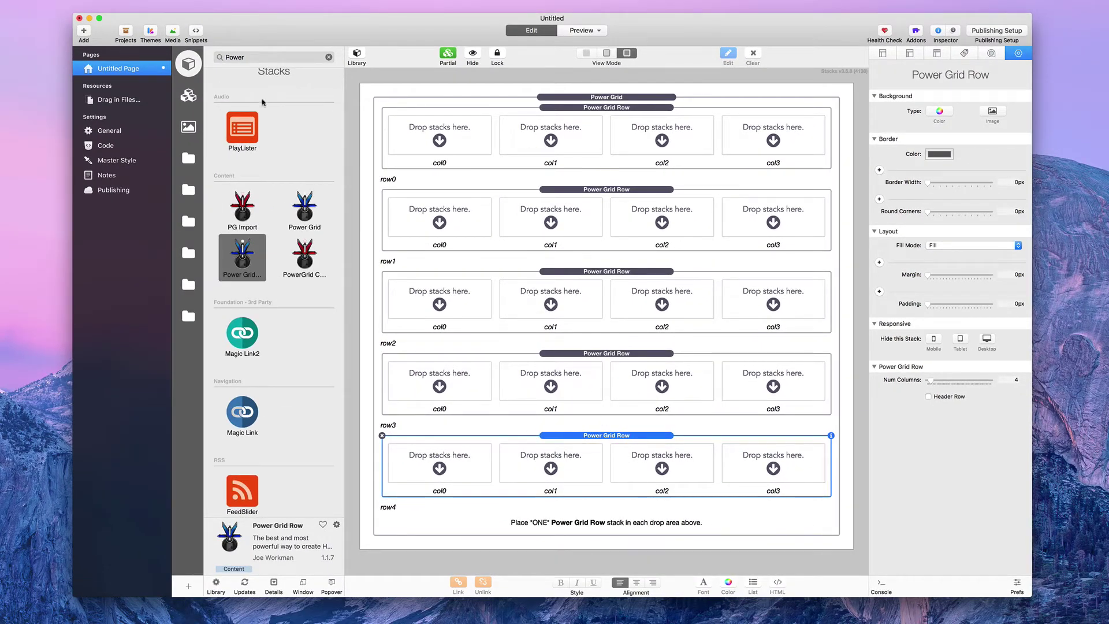
drag(550, 141, 149, 73)
drag(137, 98, 563, 145)
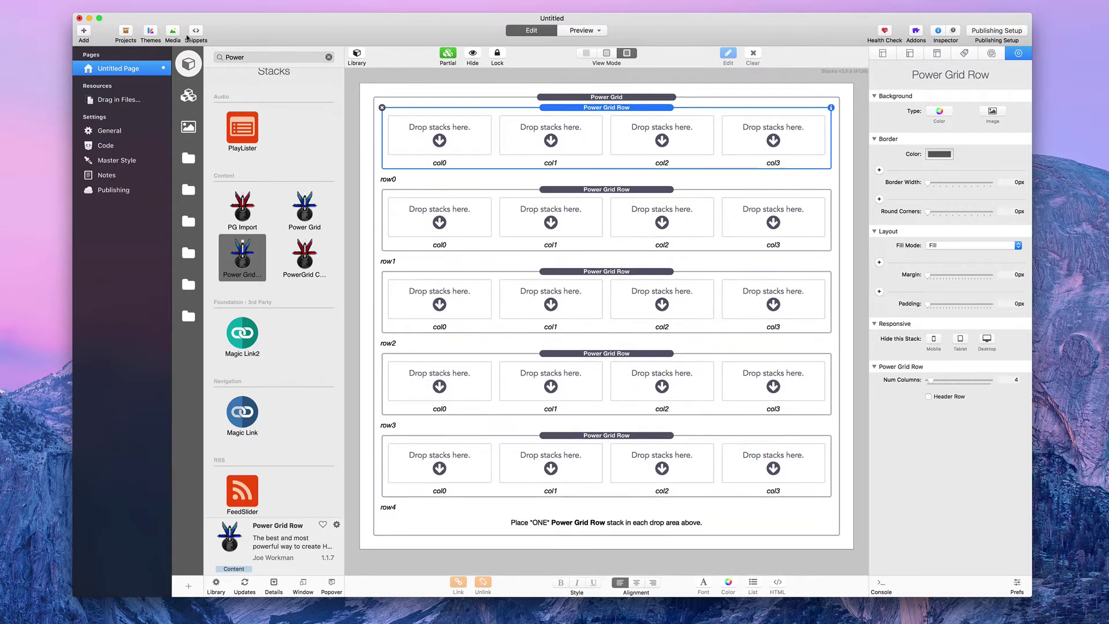
Step: Clear the library search and fill every column of all five grid rows with a placeholder Text stack
click(328, 57)
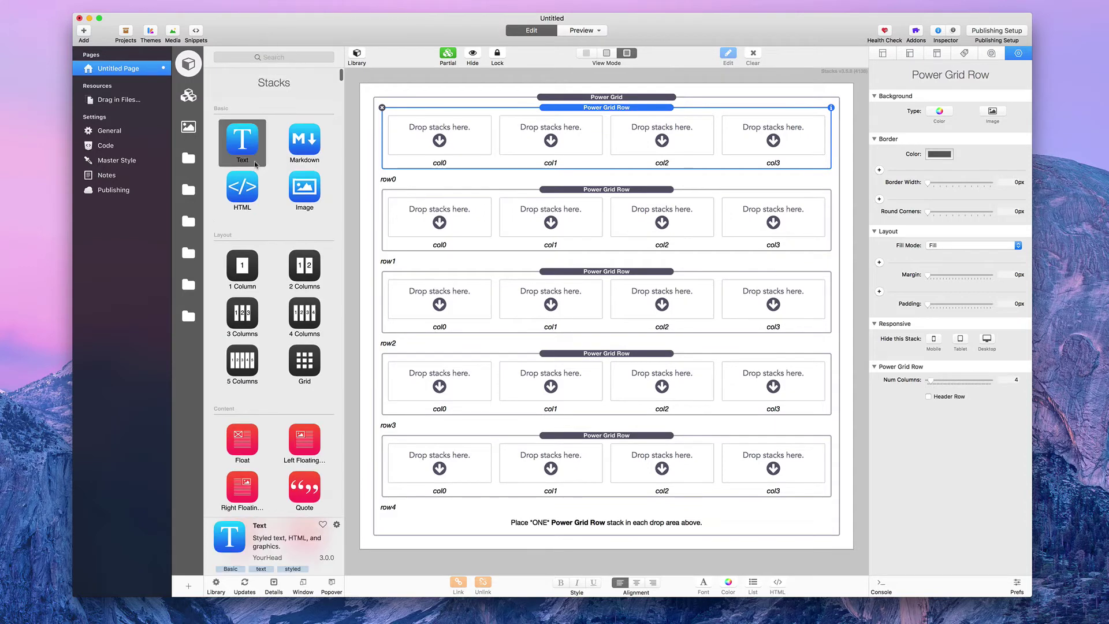
drag(254, 165, 431, 156)
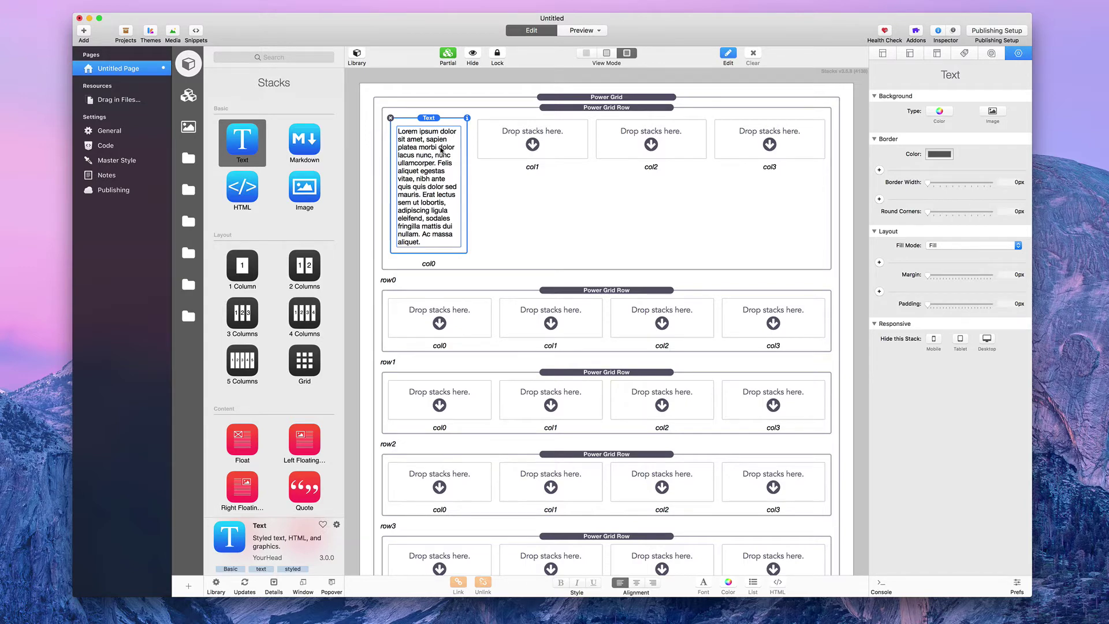
drag(440, 166, 630, 312)
drag(662, 372, 739, 331)
drag(460, 316, 743, 238)
scroll(731, 237, up, 4)
drag(427, 185, 728, 143)
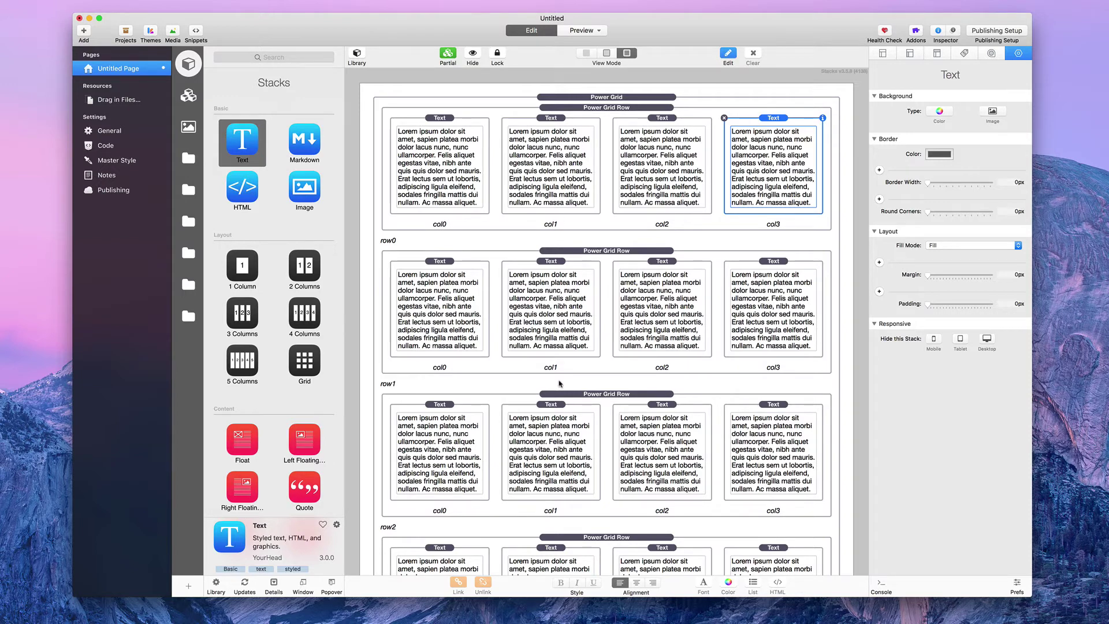
Step: Preview the page to check the filled grid and return to editing
scroll(558, 387, down, 1)
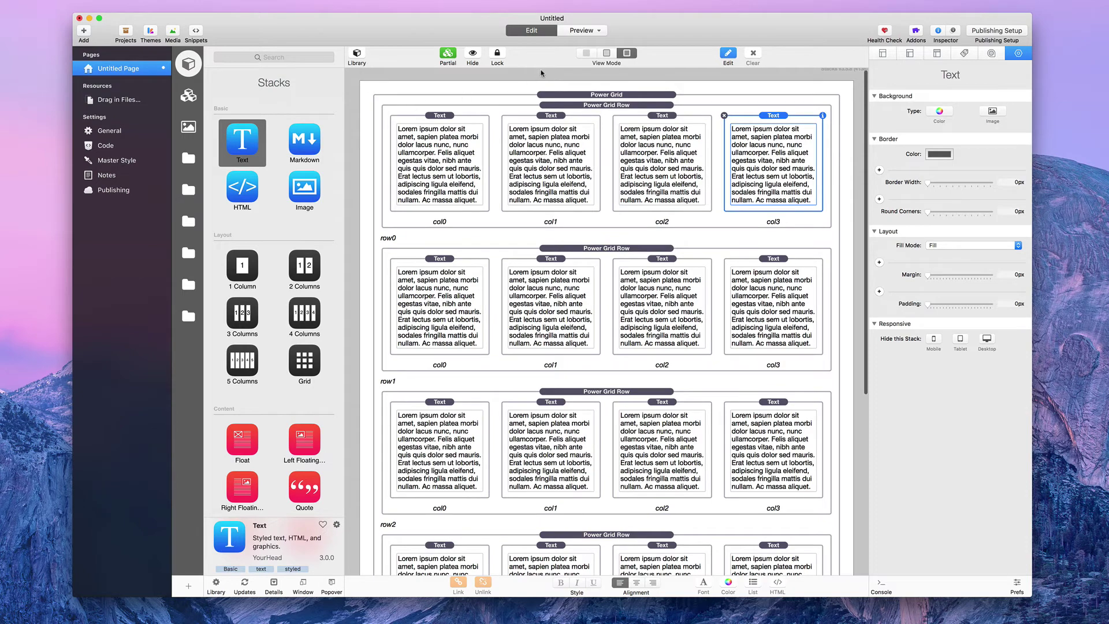
scroll(544, 74, down, 1)
click(587, 32)
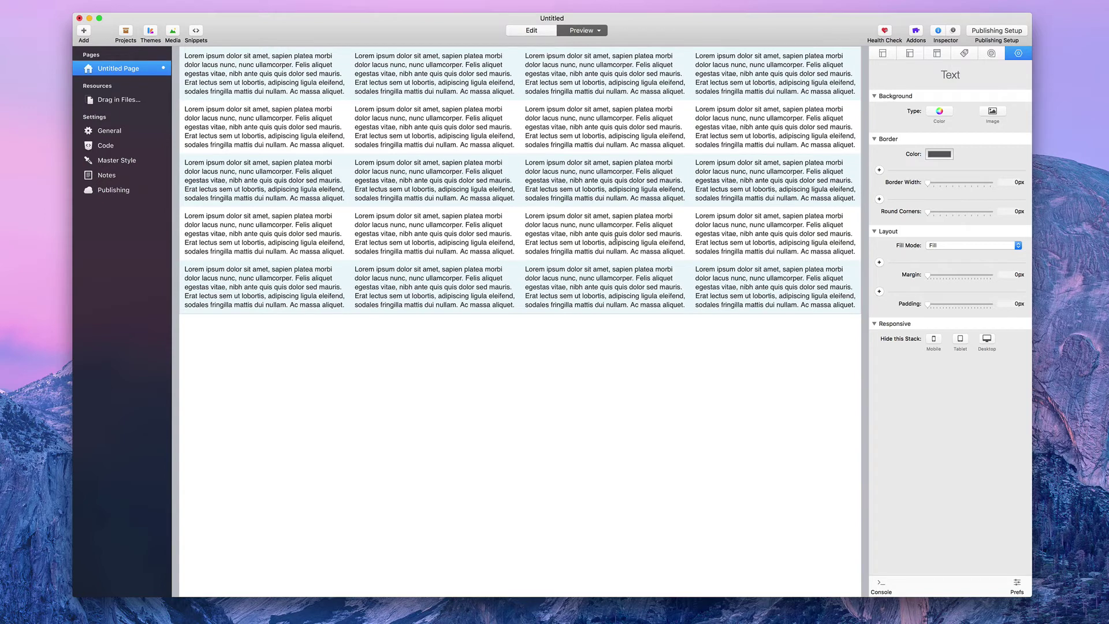
click(538, 30)
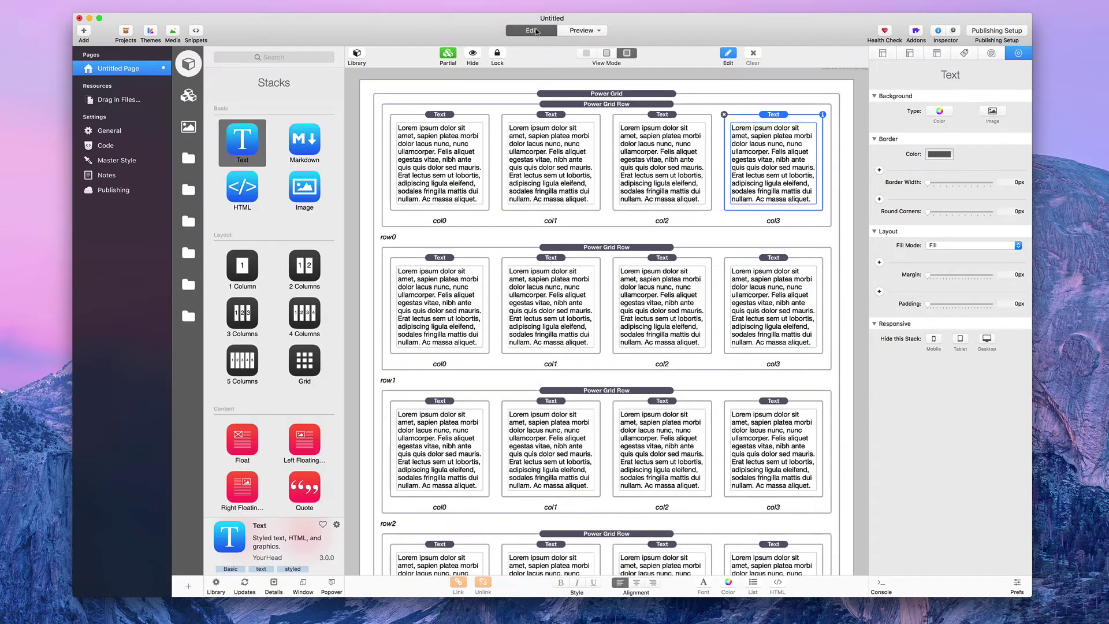
Step: Select the Power Grid and, in preview, set its Even Row Color to the saved orange swatch, #FE852A
click(606, 93)
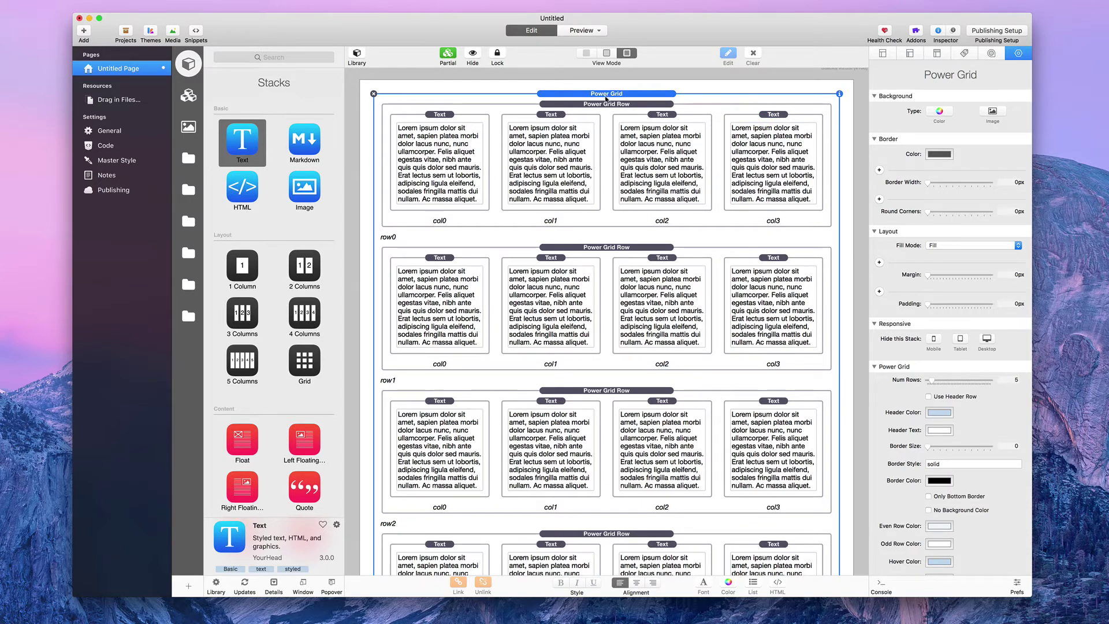
scroll(599, 99, up, 1)
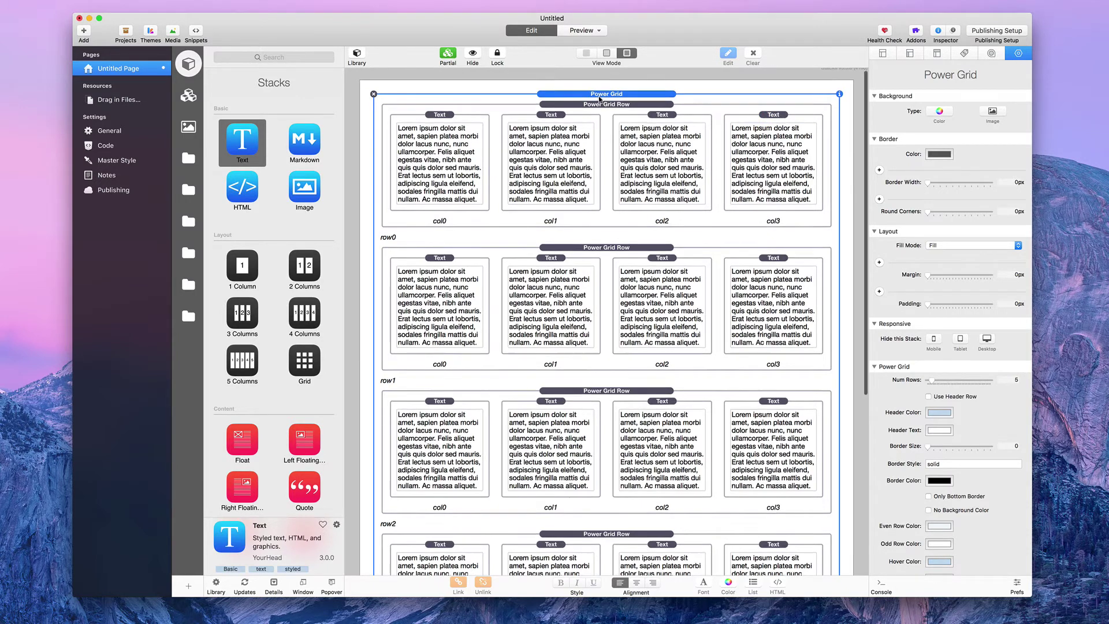
click(582, 30)
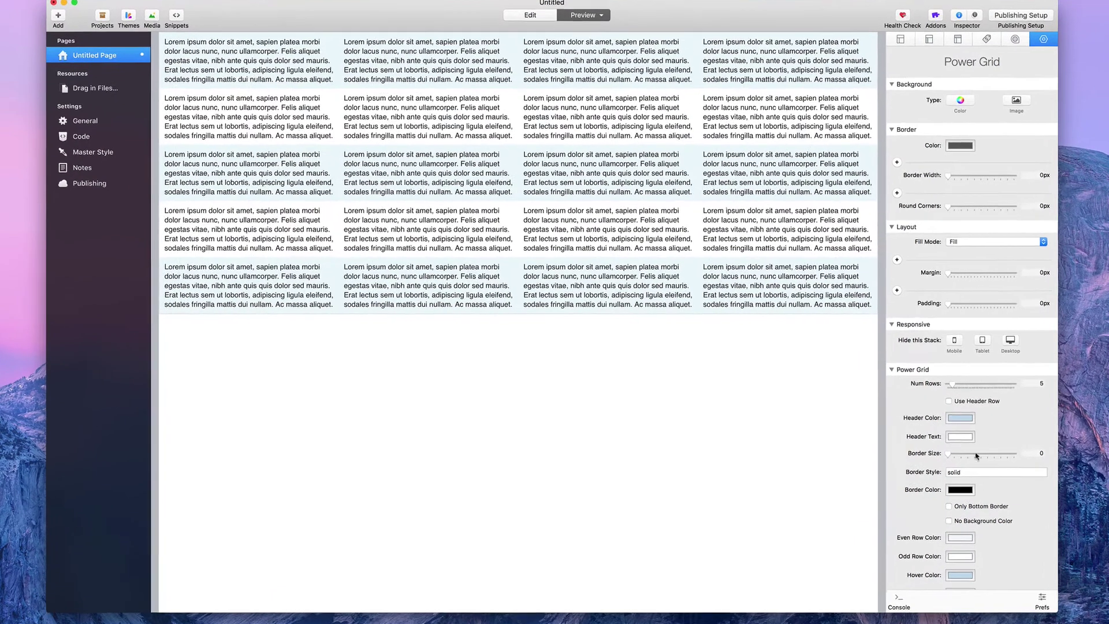
scroll(933, 503, down, 3)
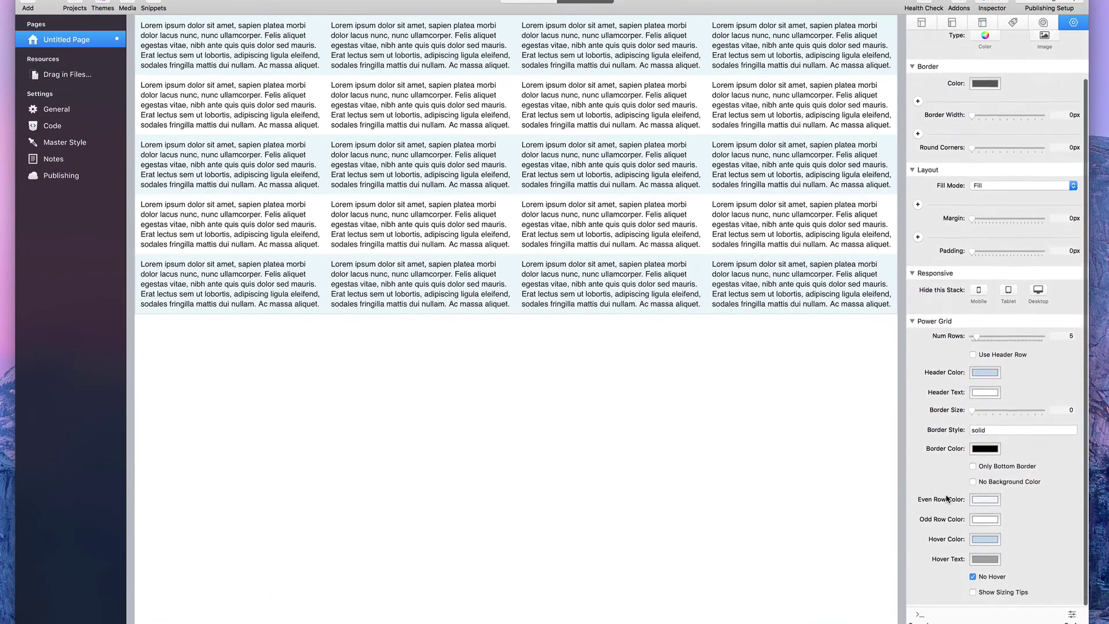
click(985, 502)
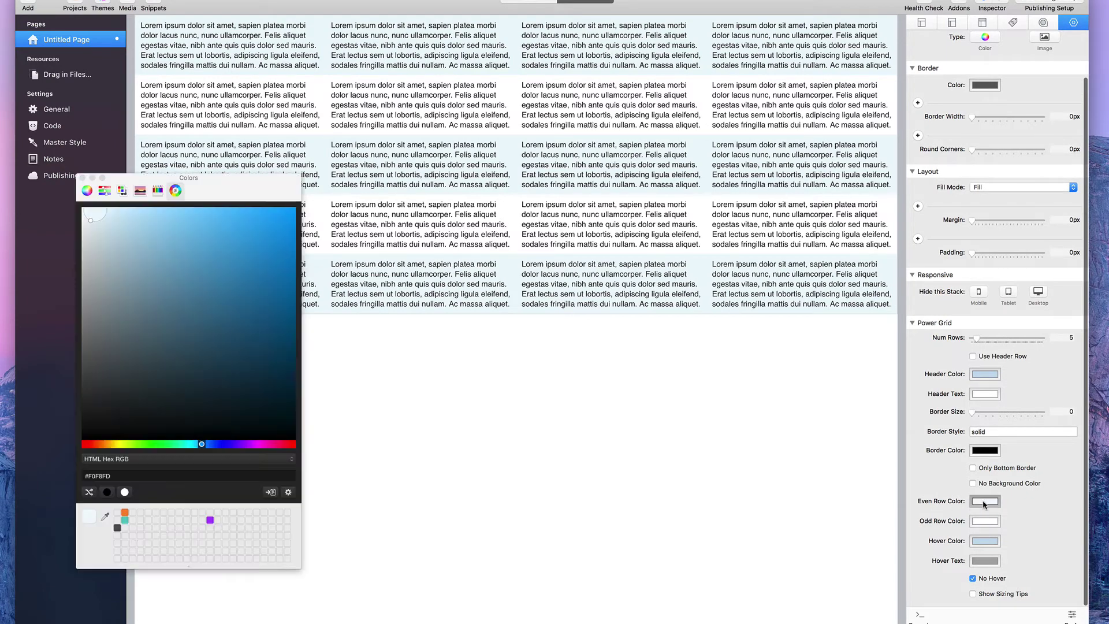
click(124, 512)
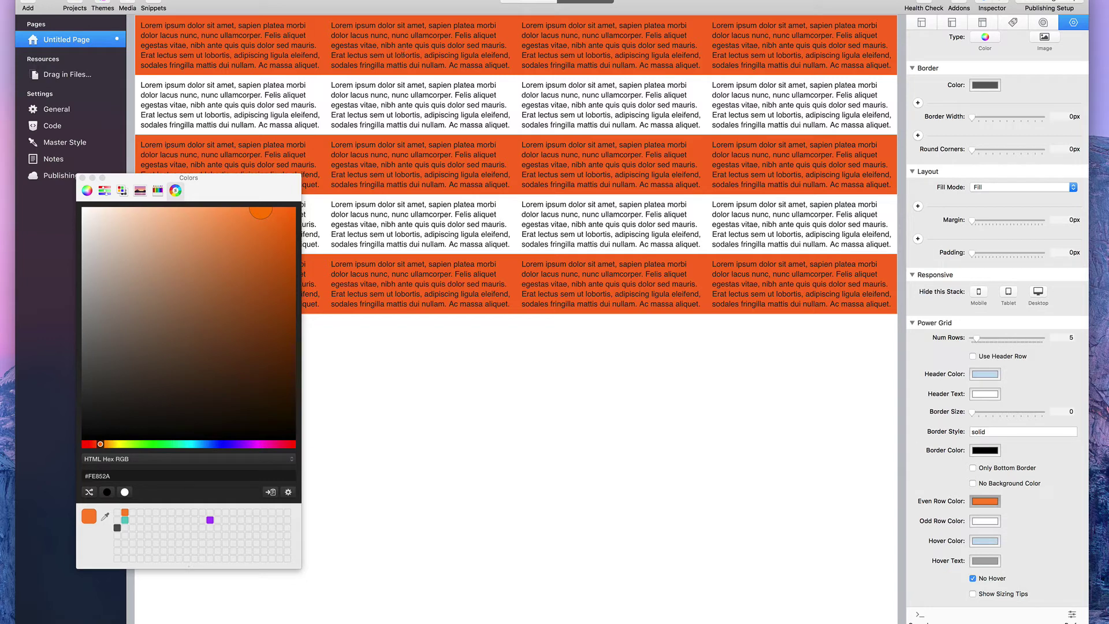
Step: Set the Power Grid's Odd Row Color to the saved teal swatch
click(83, 178)
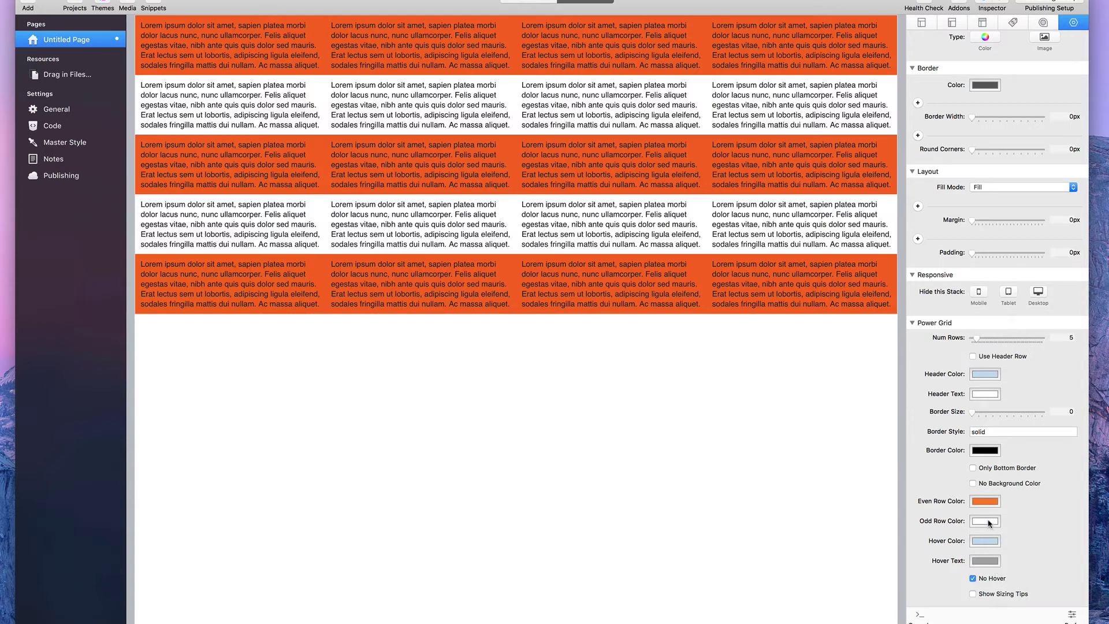
click(989, 522)
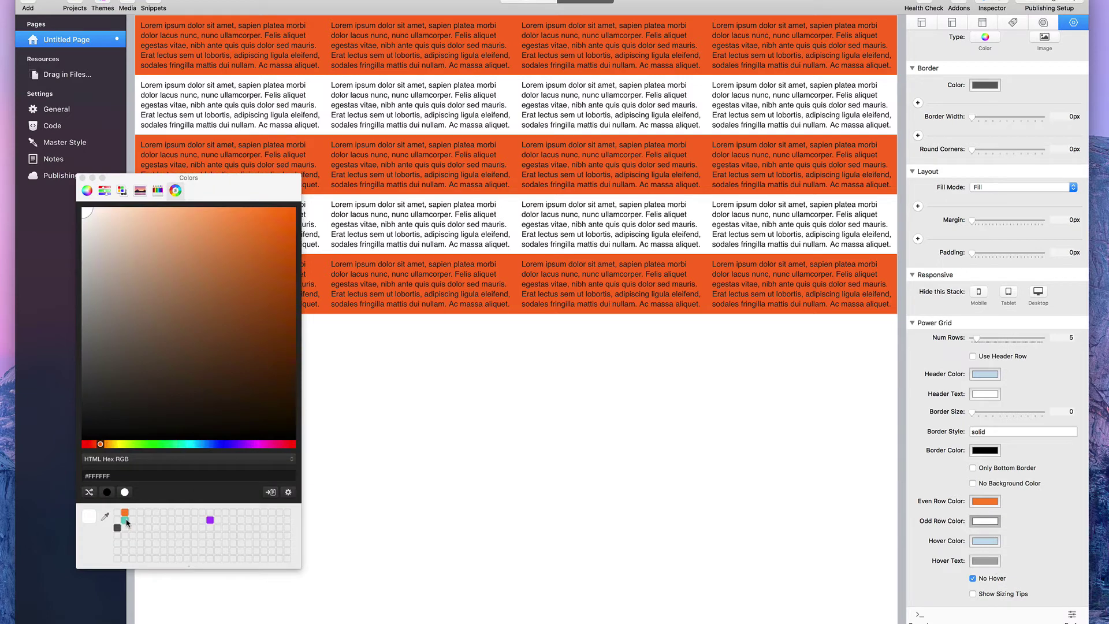
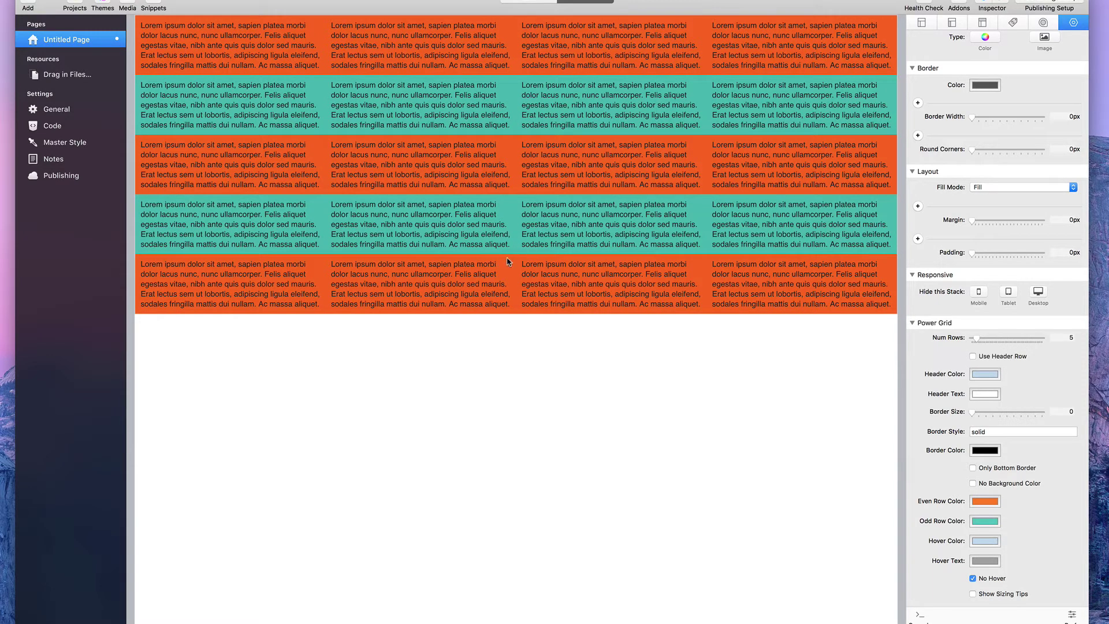
Step: Try grid Border Size values of 1, 10 and 2, finishing with 3
click(979, 410)
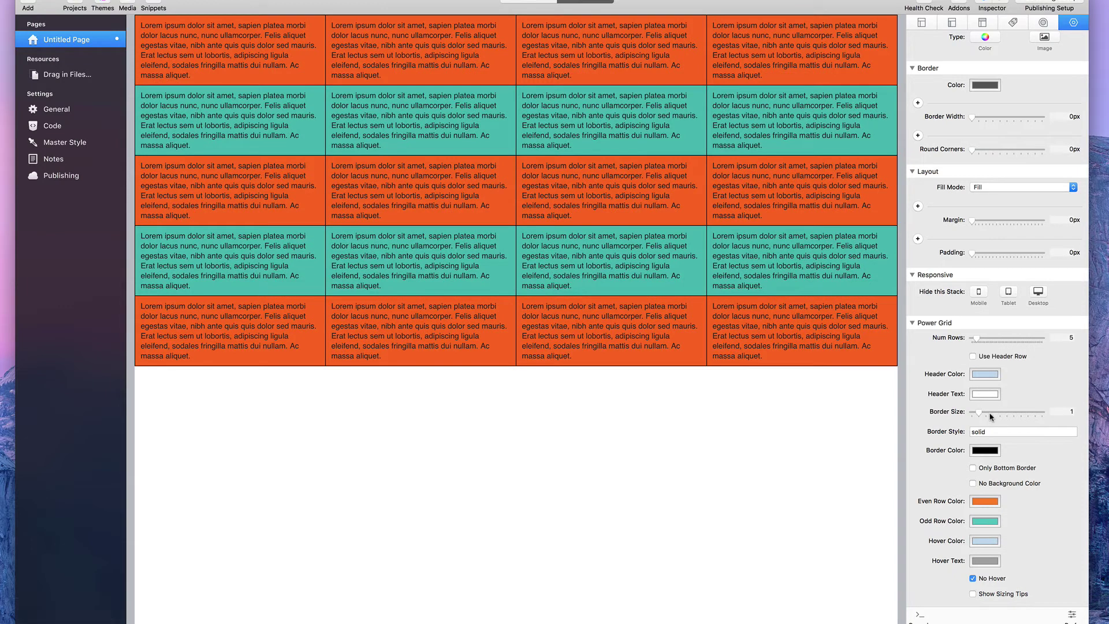
drag(978, 412, 1042, 413)
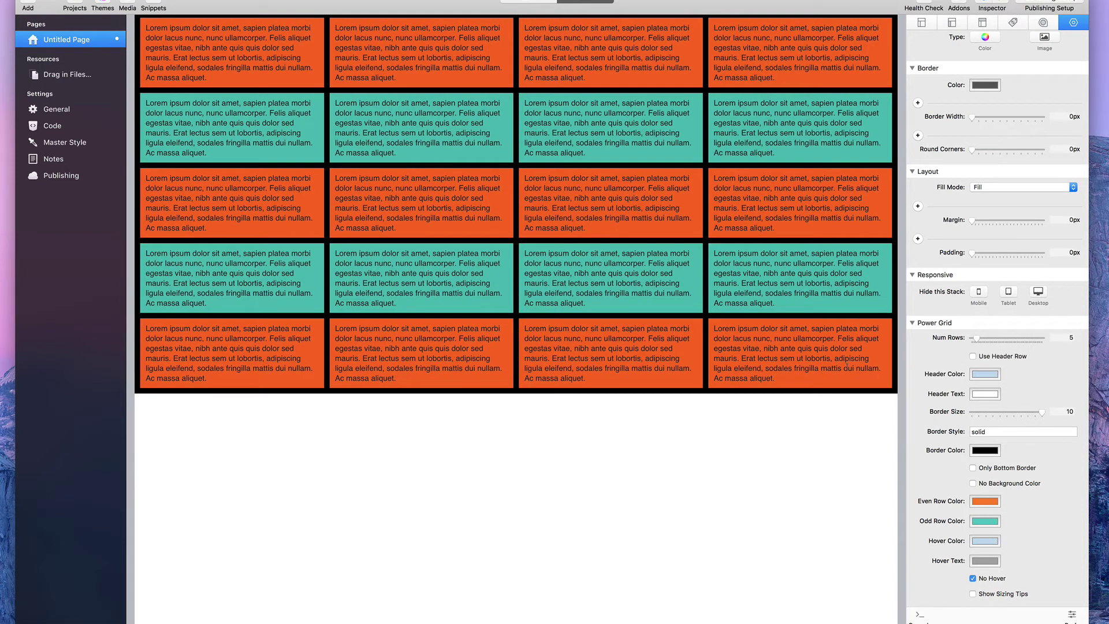
click(1060, 411)
key(BackSpace)
text(2)
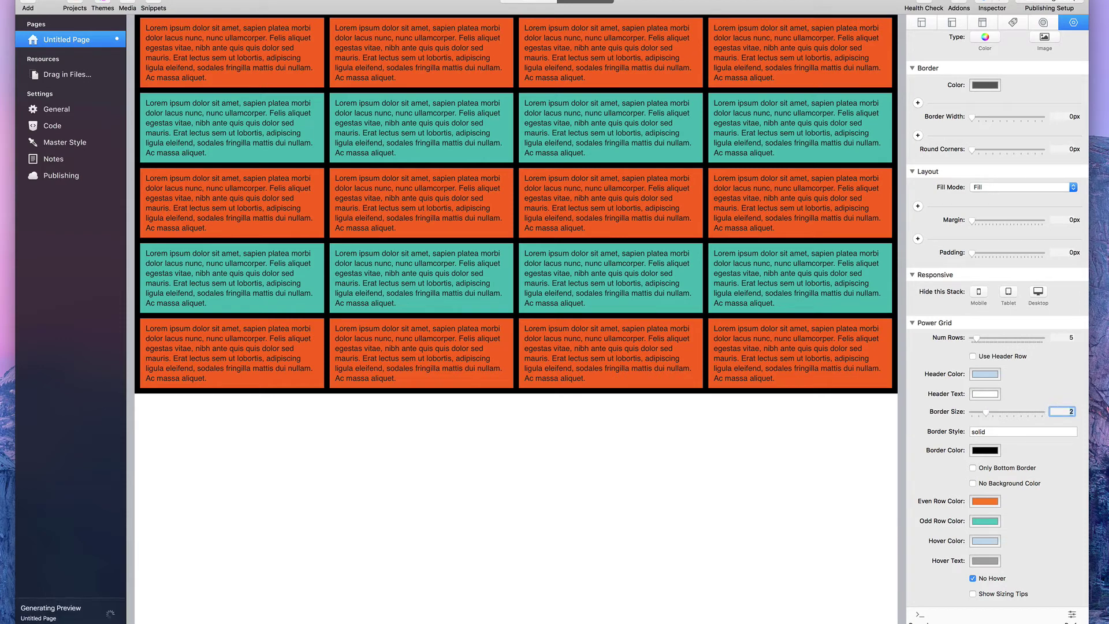
key(Return)
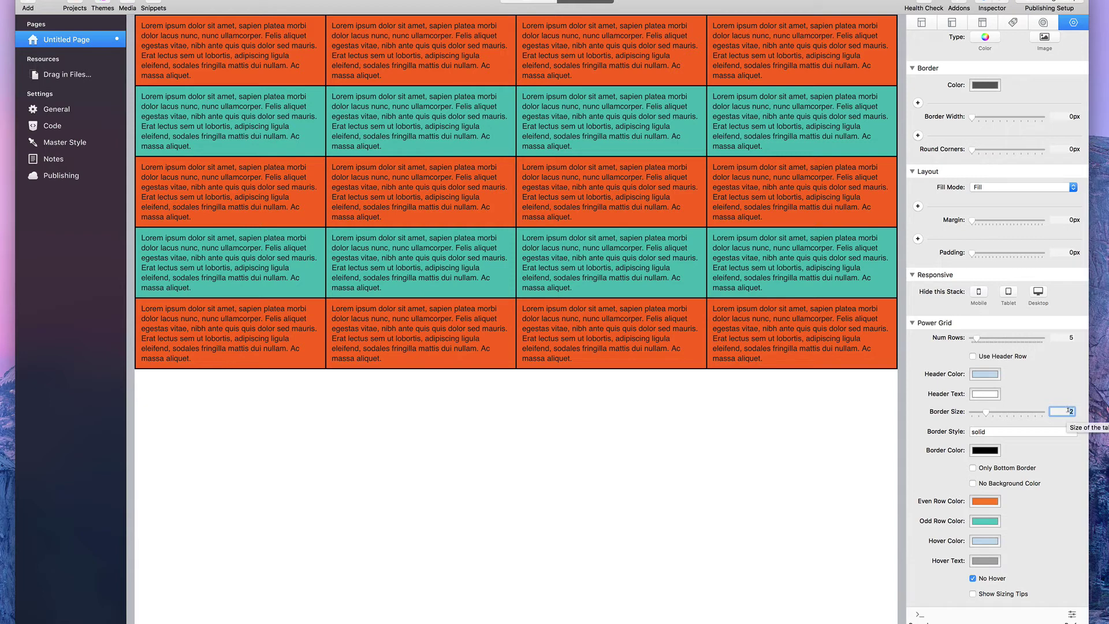
key(BackSpace)
text(3)
key(Return)
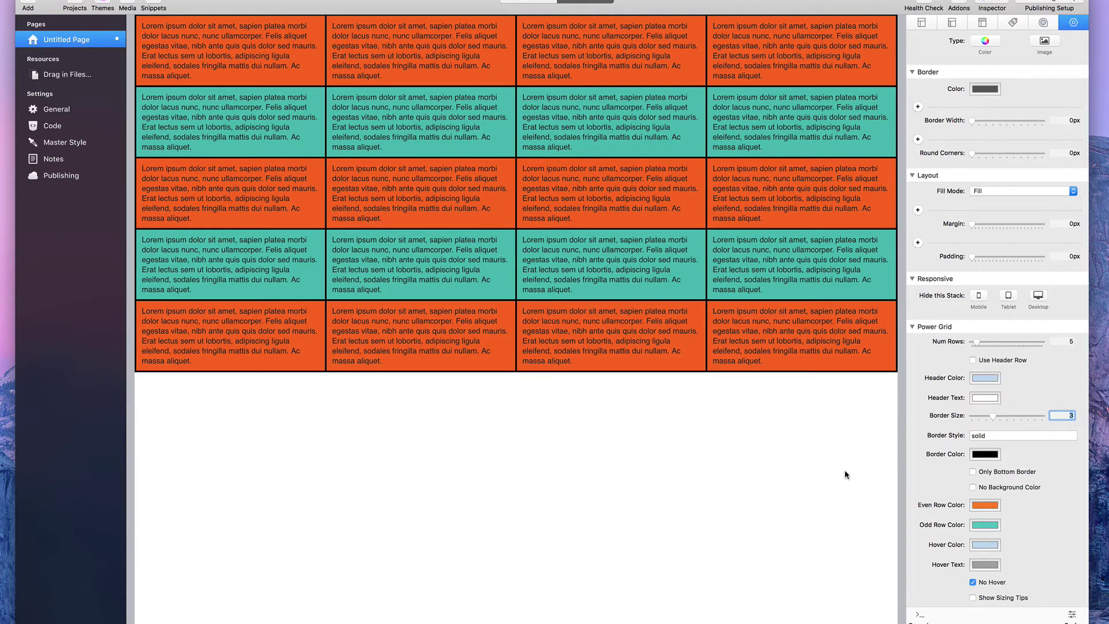
Step: Try a dashed Border Style for the grid and restore it to solid
click(988, 434)
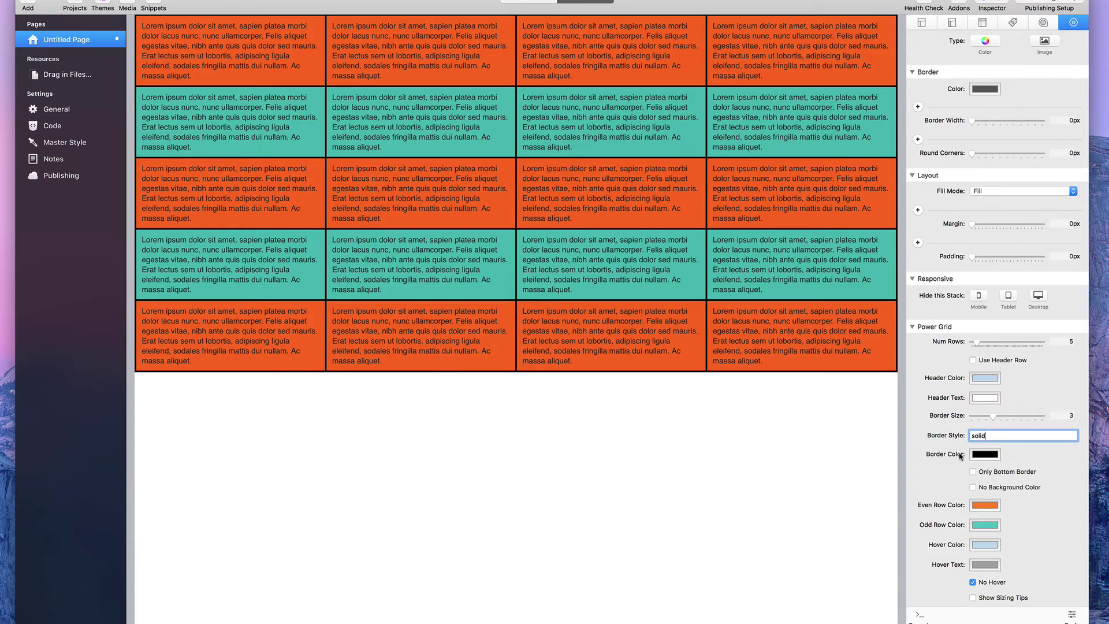
click(981, 399)
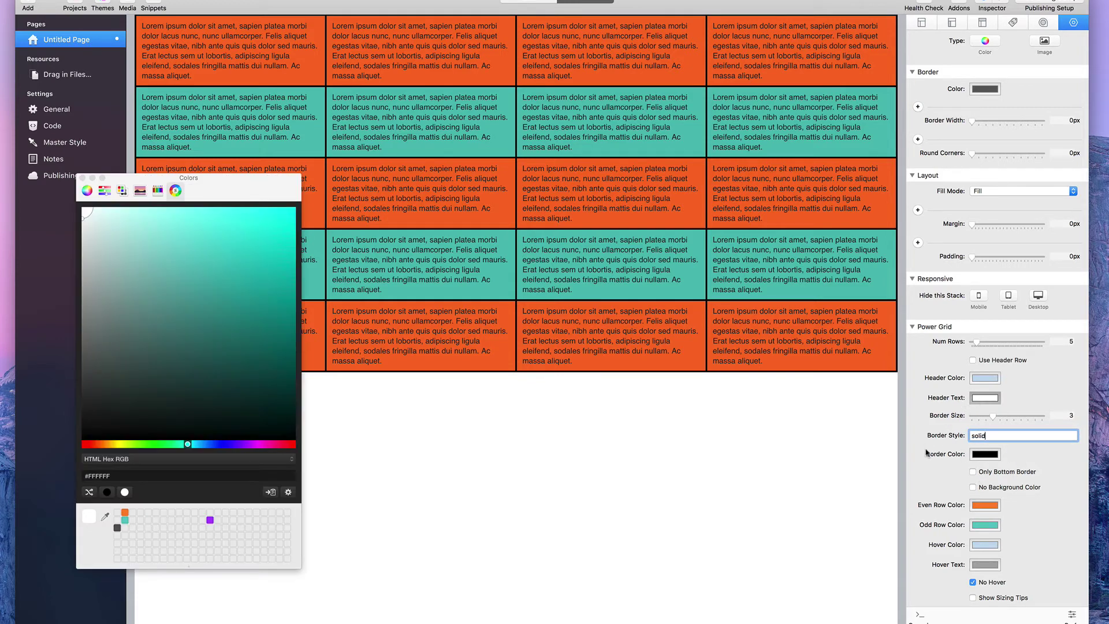
click(995, 434)
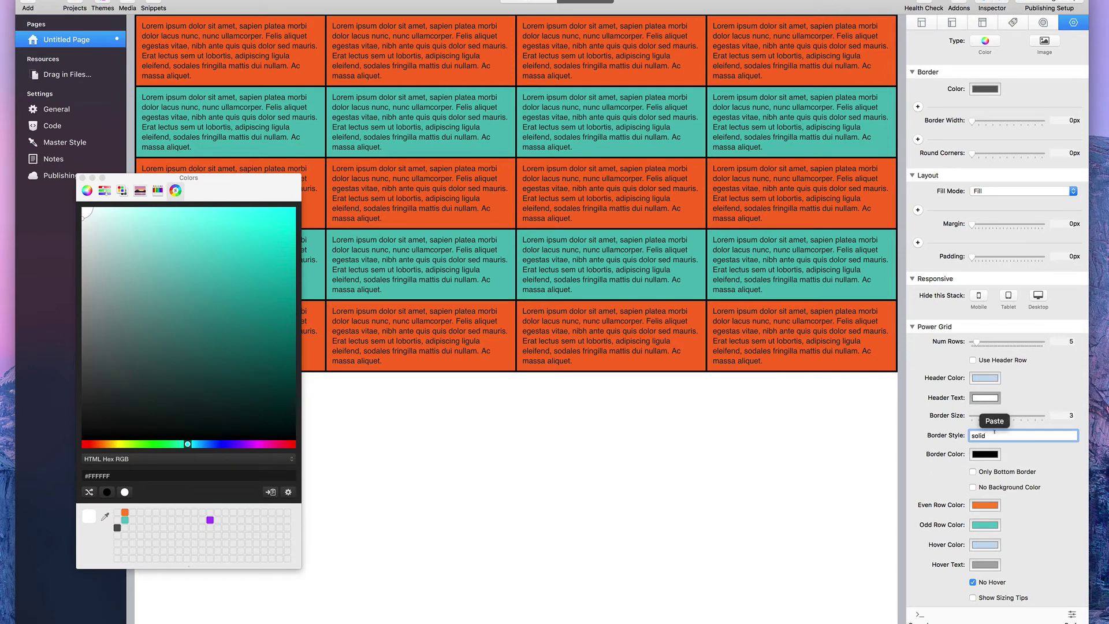
key(BackSpace)
key(BackSpace)
key(BackSpace)
key(BackSpace)
key(BackSpace)
text(dashed)
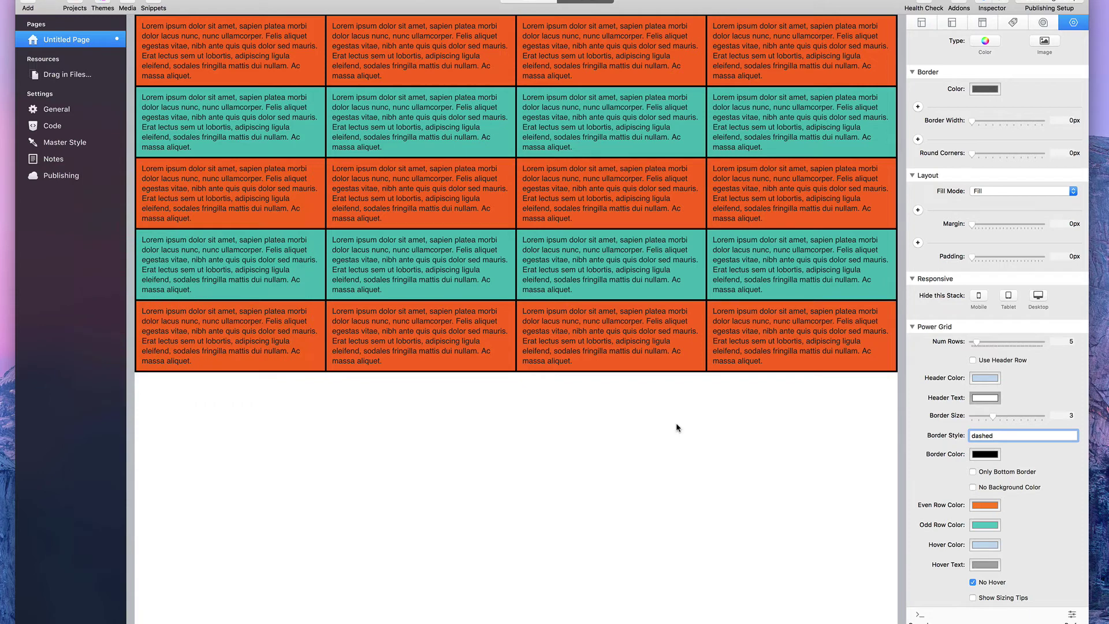
key(Return)
text(solid)
key(Return)
Step: Set the grid's Border Color to the saved purple swatch, #AD44FF, and close the color picker
click(985, 454)
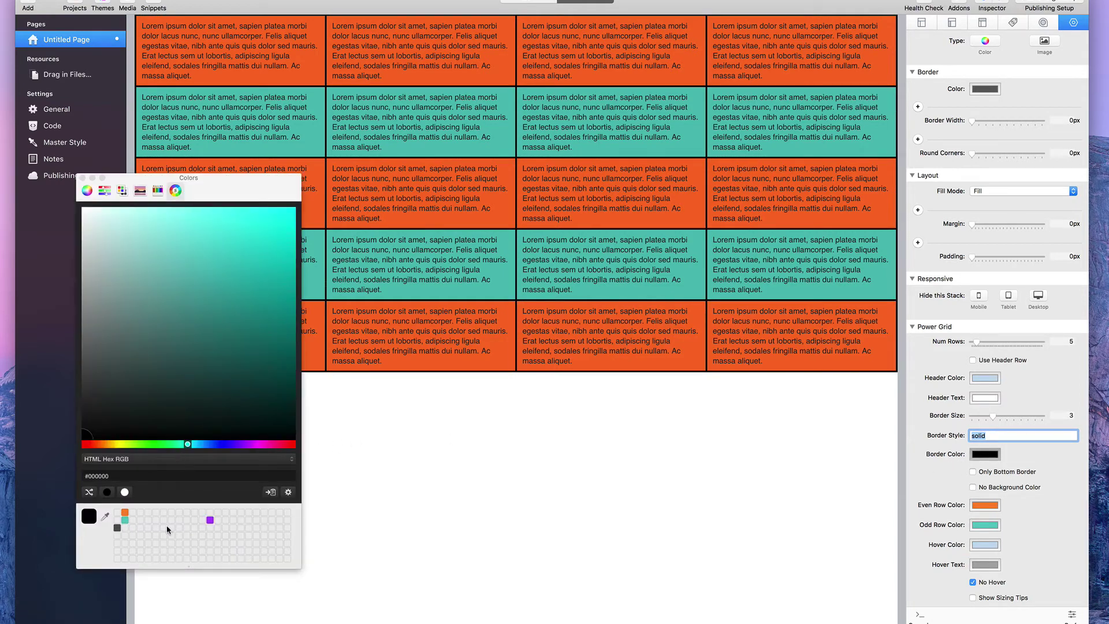
click(210, 520)
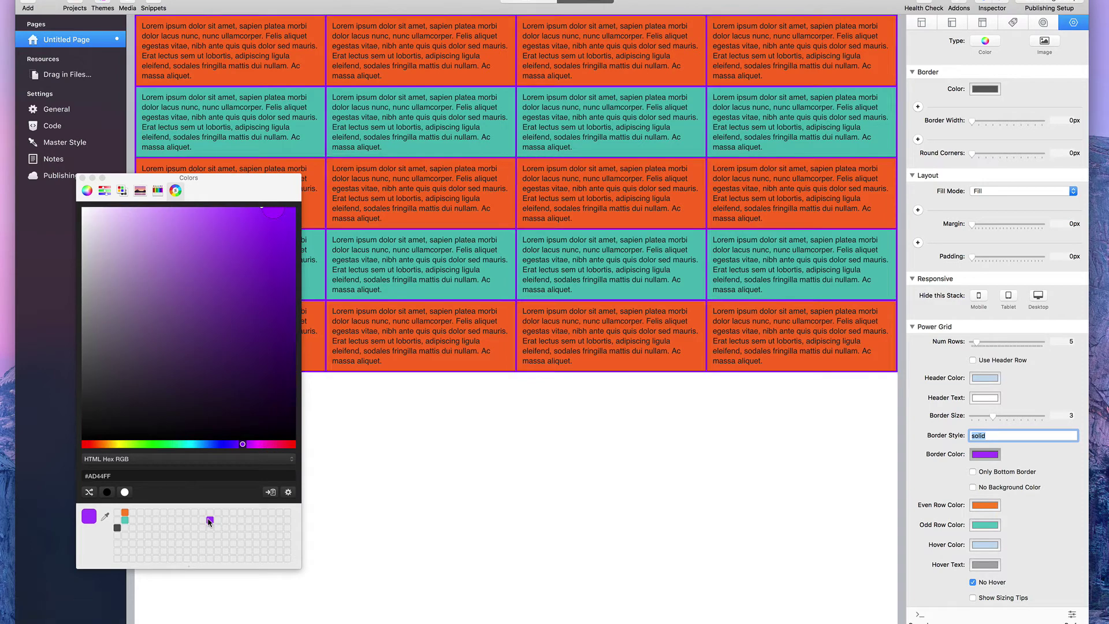
key(Escape)
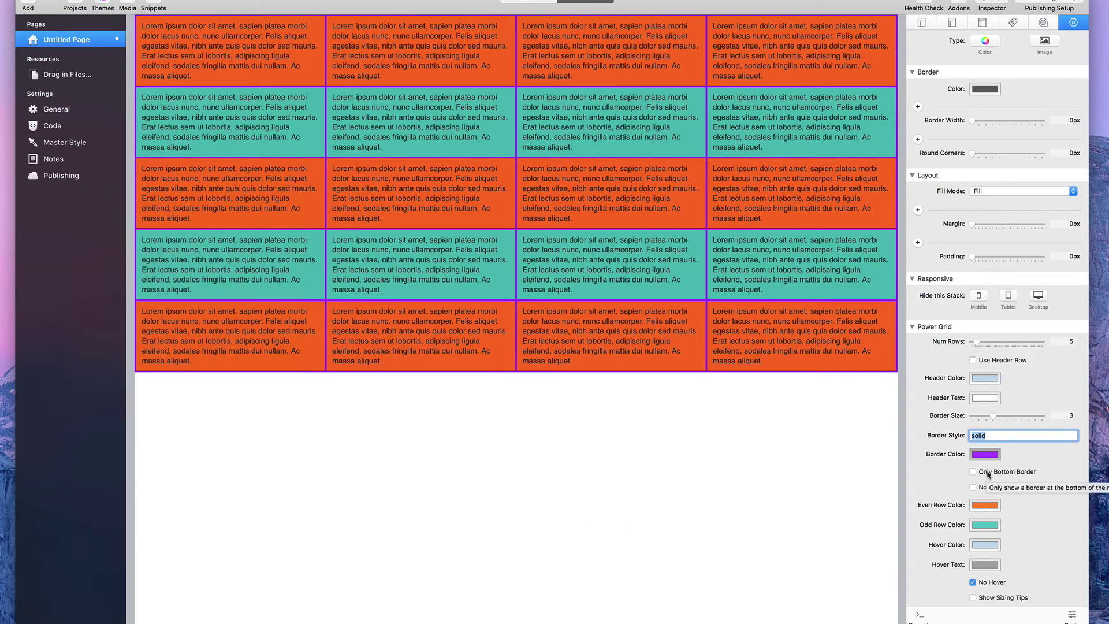
Step: Try the Only Bottom Border option, turn it back off, and reduce the grid's Border Size to 0
click(975, 472)
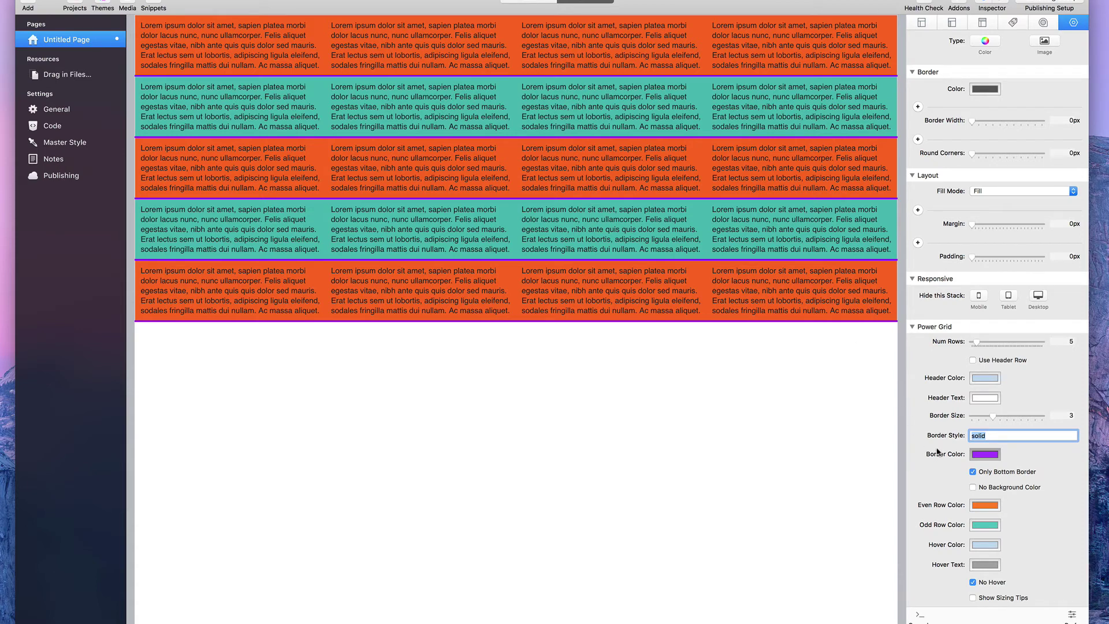
click(973, 472)
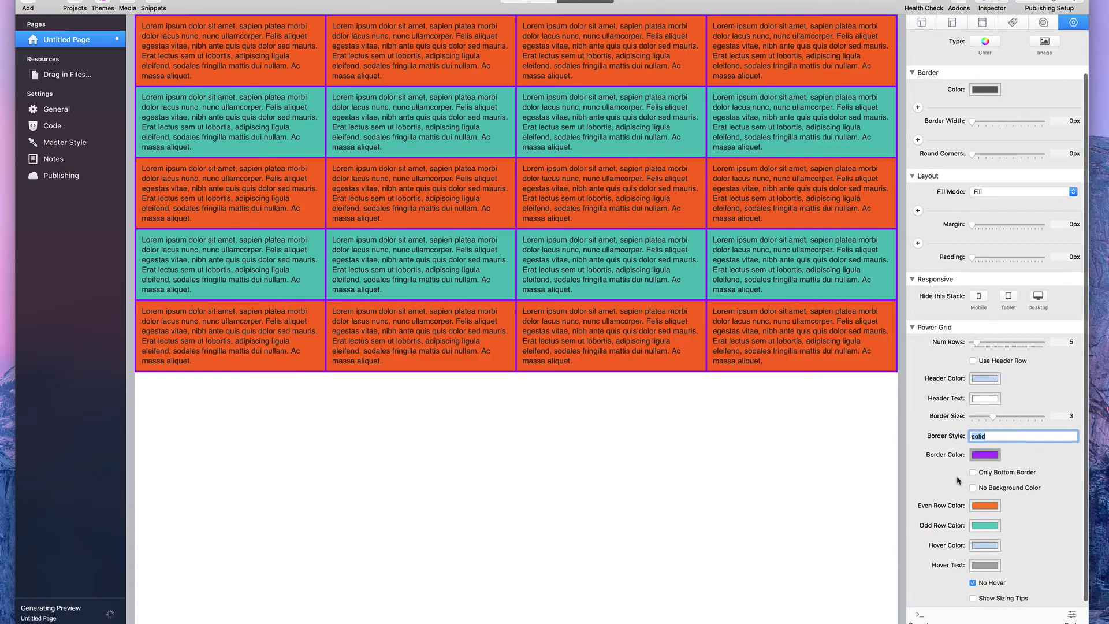
drag(993, 417, 975, 418)
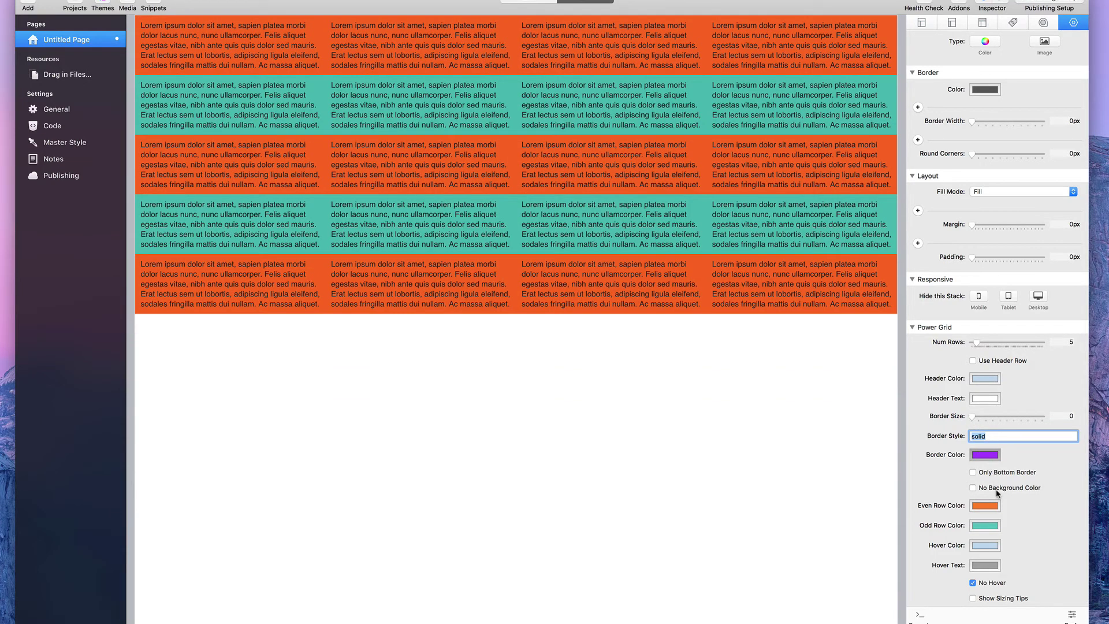
Step: Turn No Background Color on and back off to compare the grid with and without row colors
click(1026, 490)
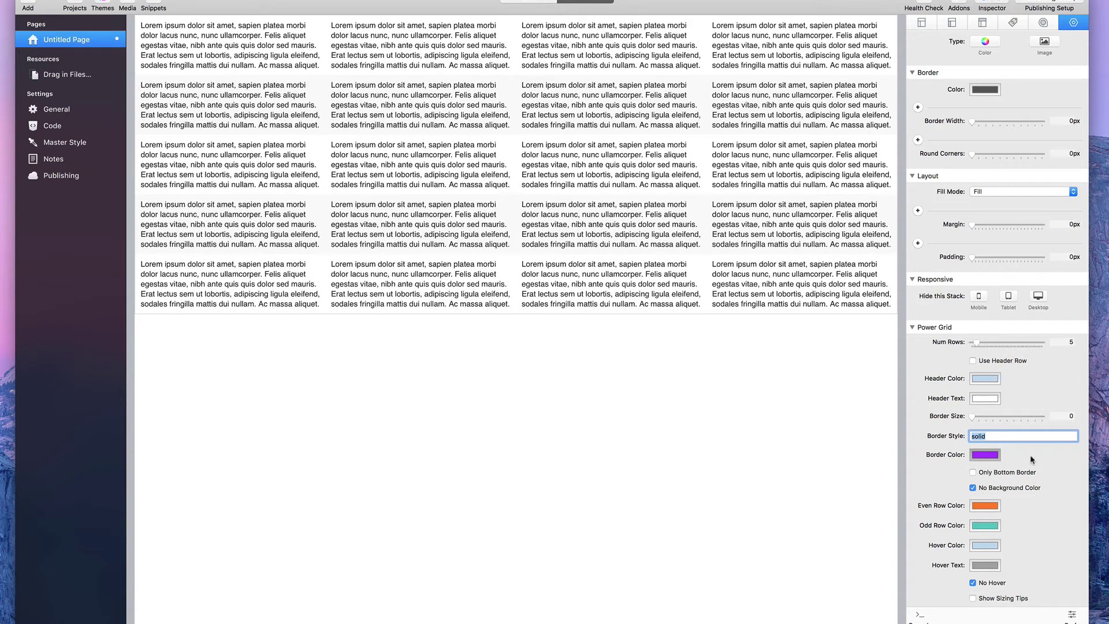
click(990, 490)
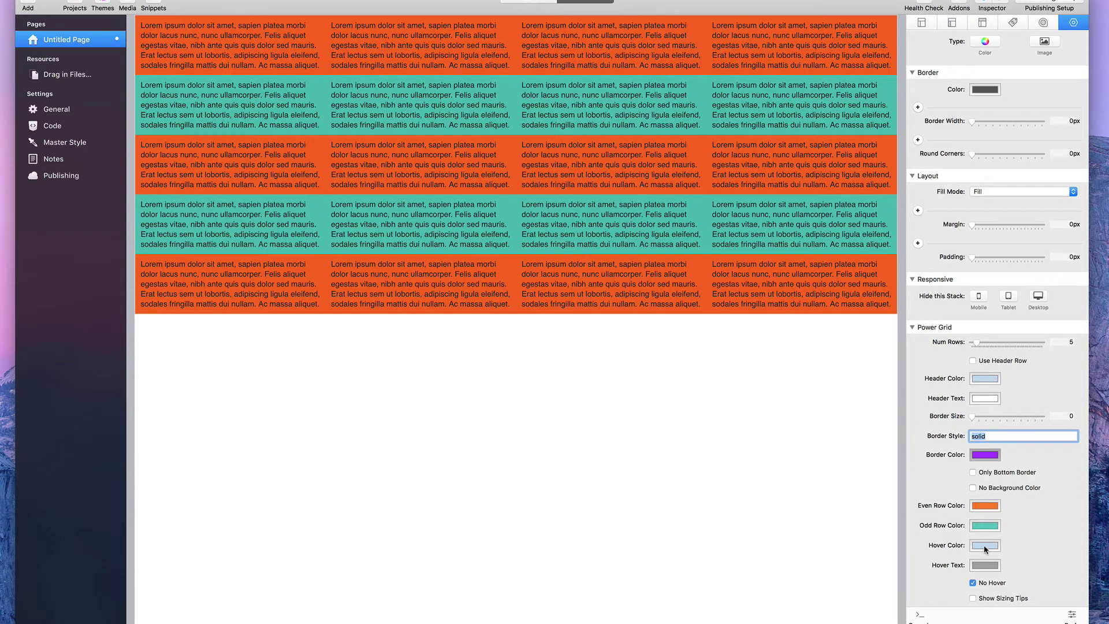
Step: Enable row hovering by turning off No Hover, and set the Hover Color to red, #CE0A0A
click(973, 583)
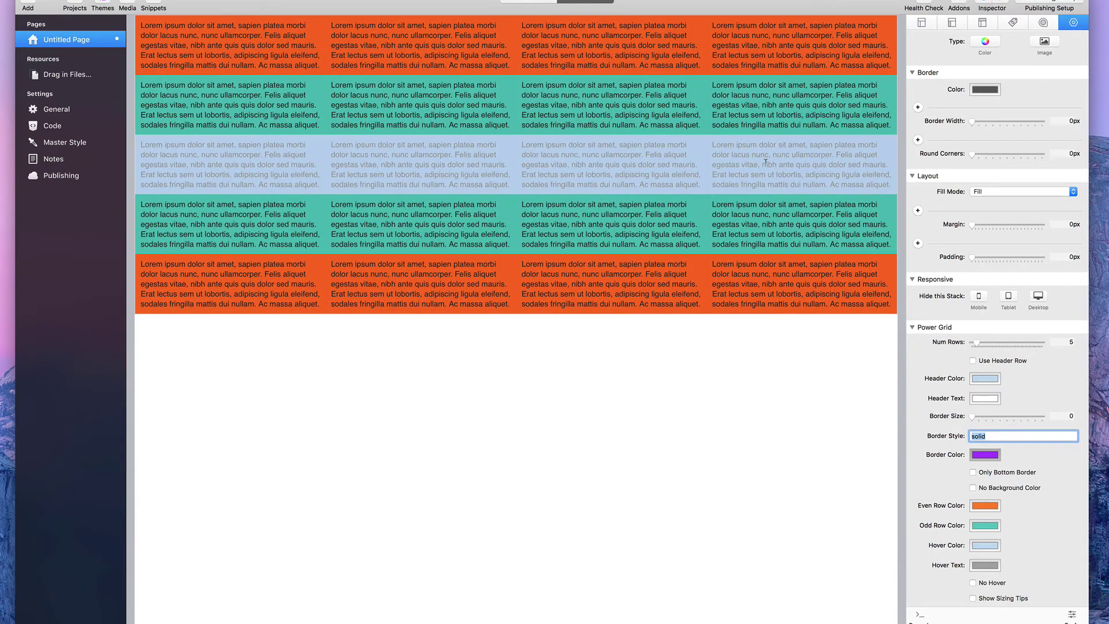
click(986, 546)
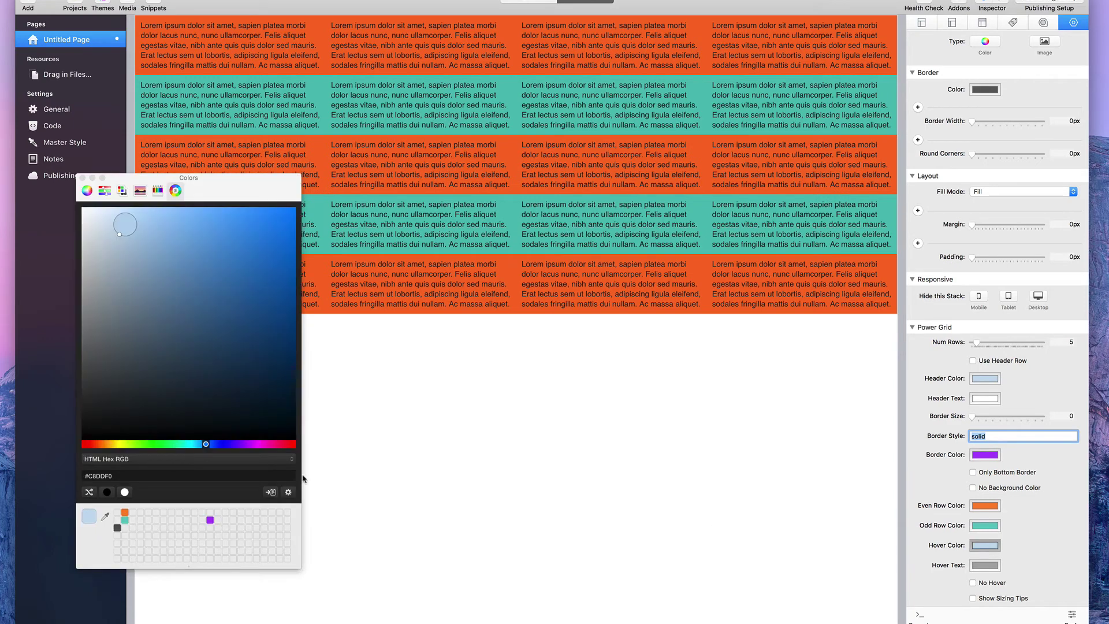
click(292, 445)
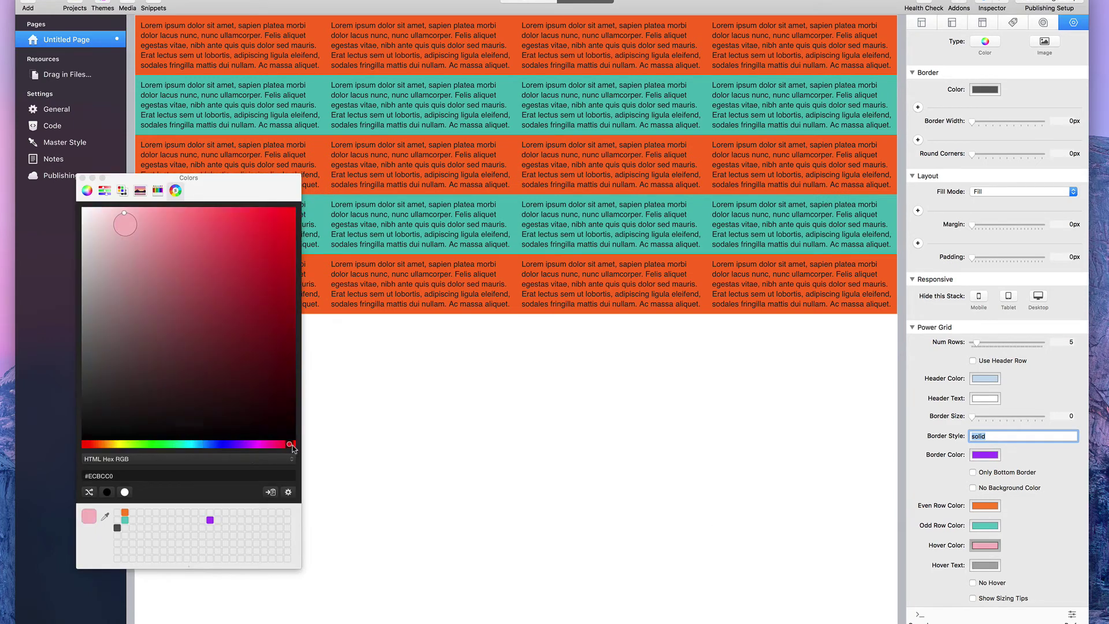
click(285, 252)
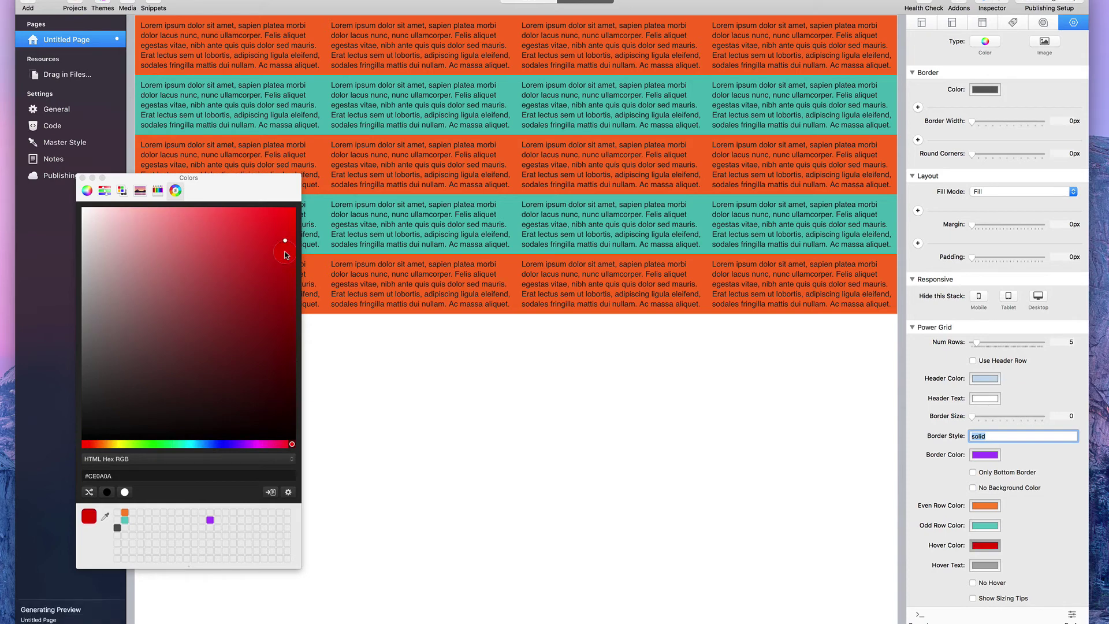
Step: Set the grid's Hover Text color to white, #FFFFFF
click(985, 565)
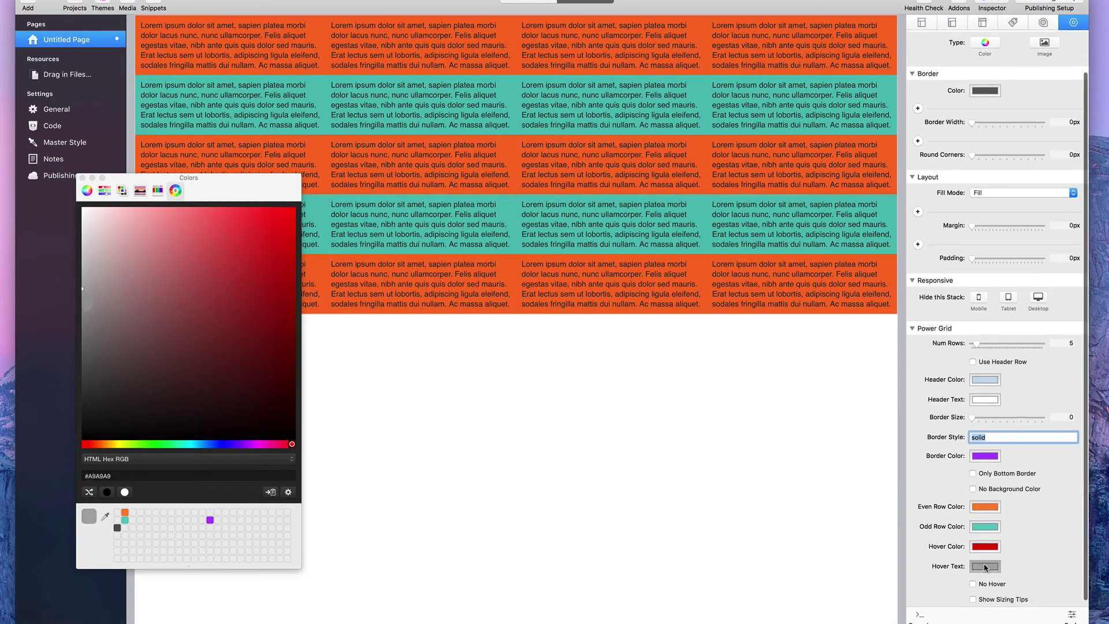
click(124, 493)
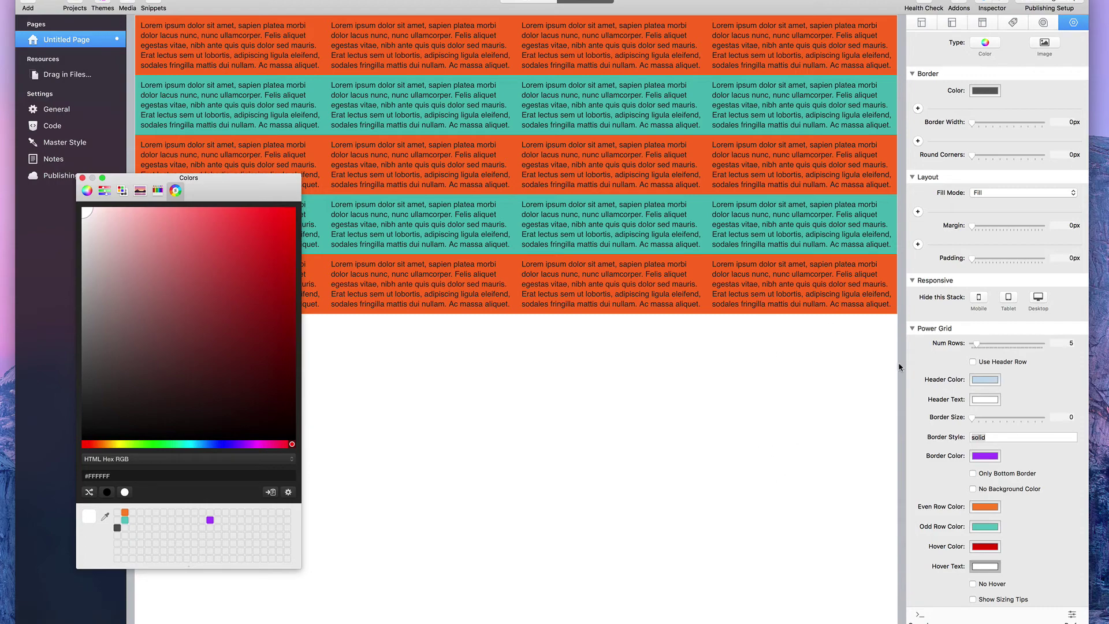
click(830, 378)
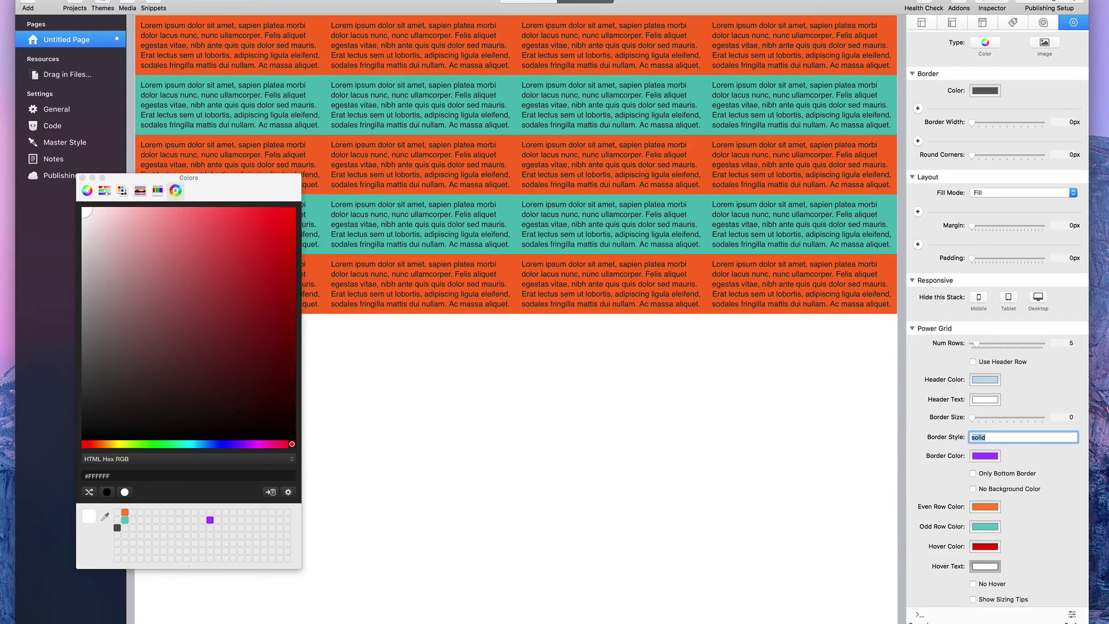
Step: Turn on No Background Color for the grid and set its Hover Text color to black, #000000
click(989, 489)
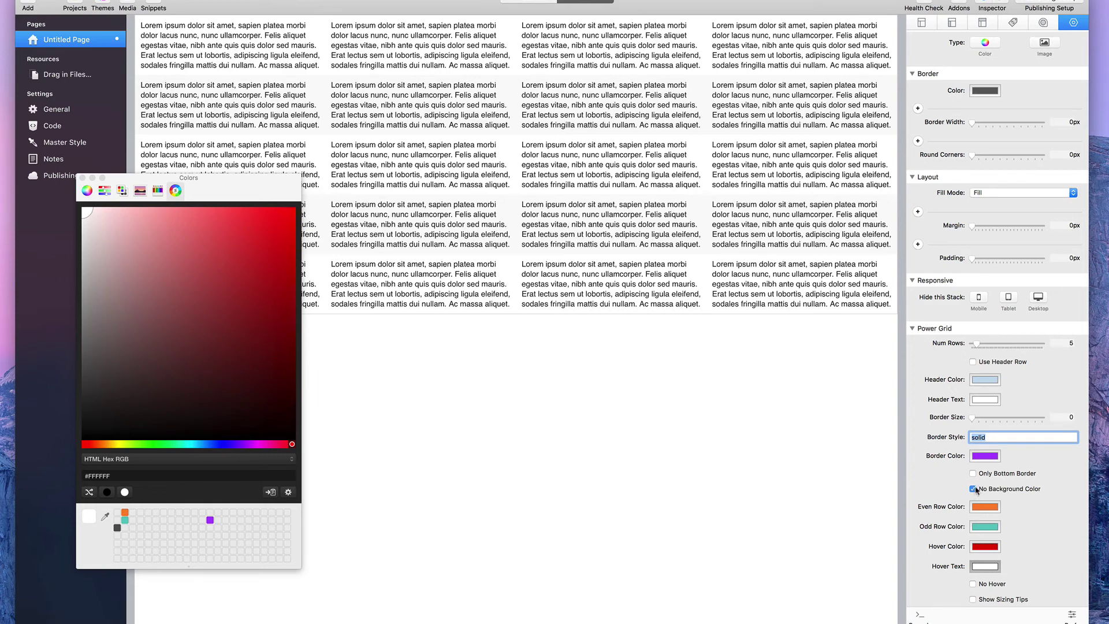
click(986, 567)
click(107, 492)
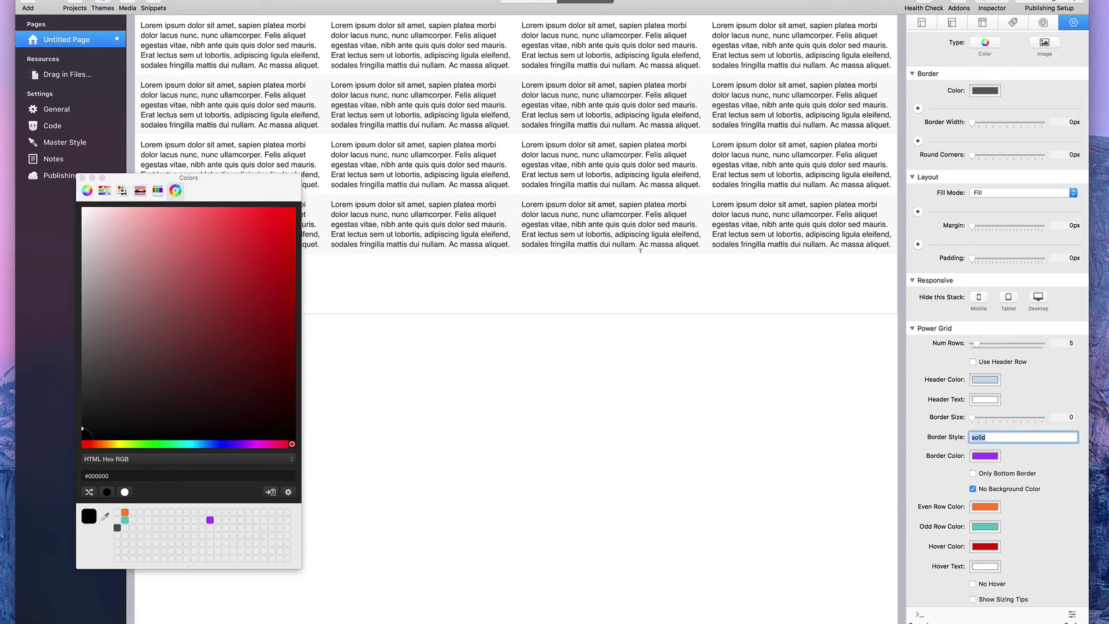
click(984, 567)
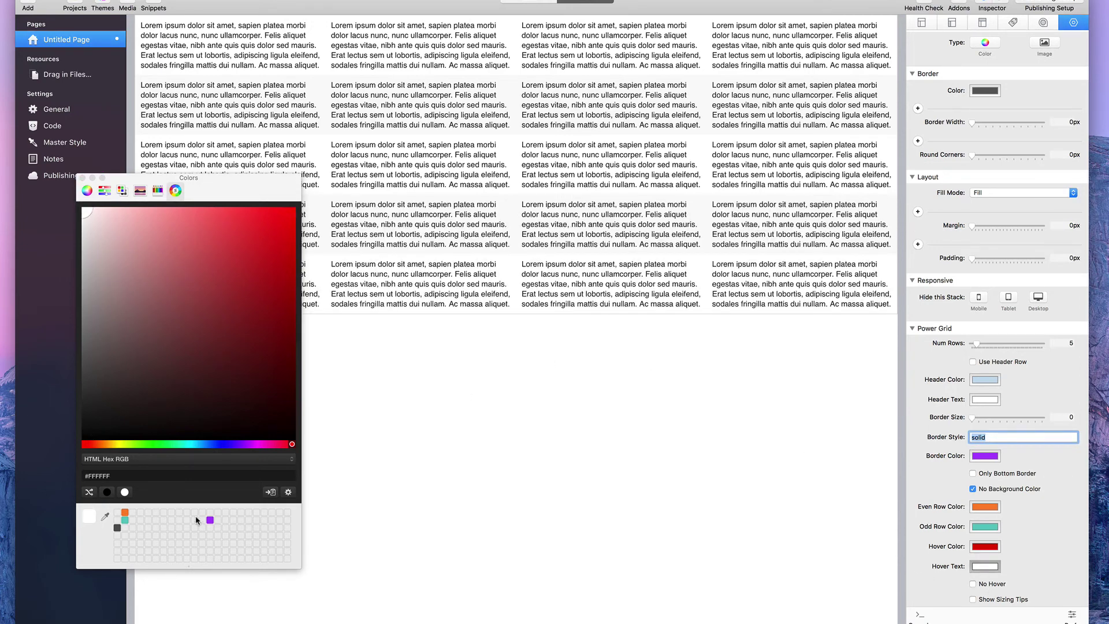
click(107, 491)
click(657, 505)
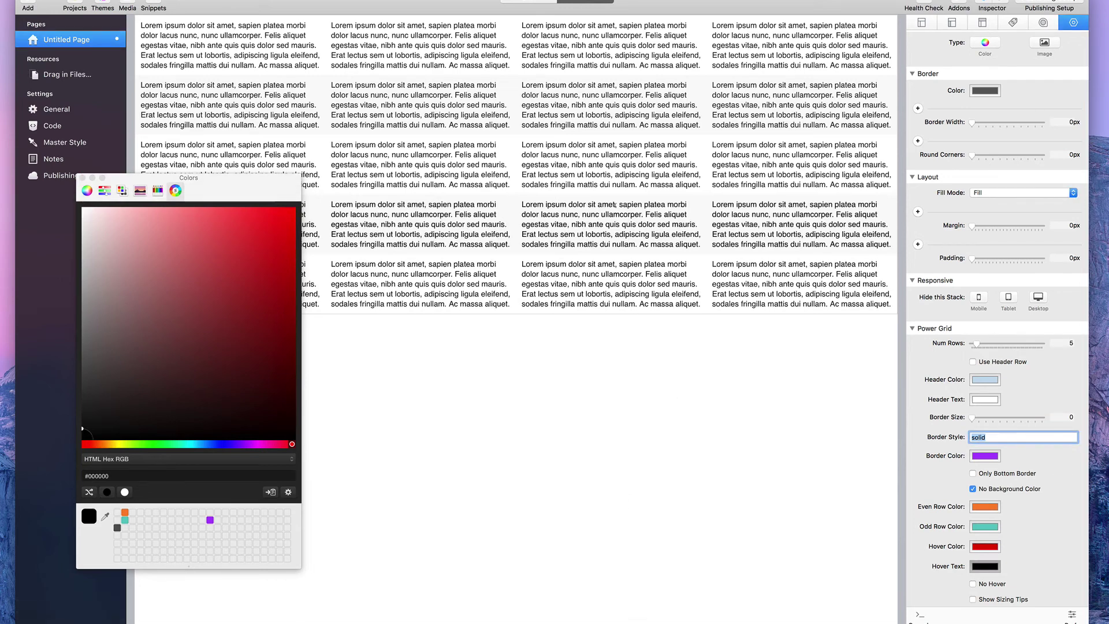
click(603, 370)
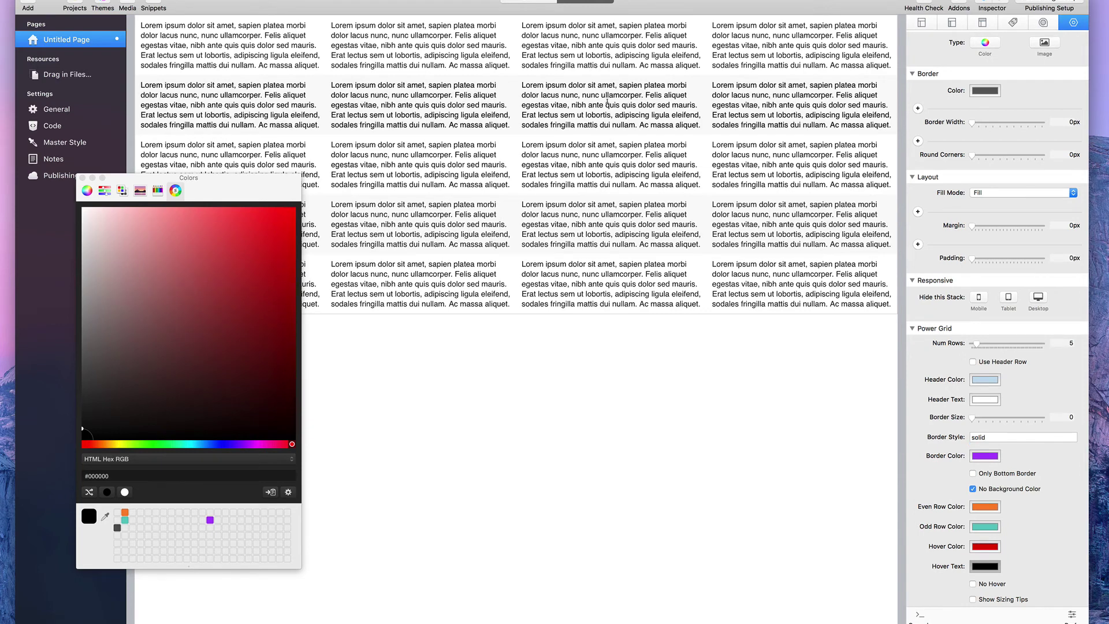
Step: Set the grid's Hover Text color to dark red, #A91A1A
click(986, 566)
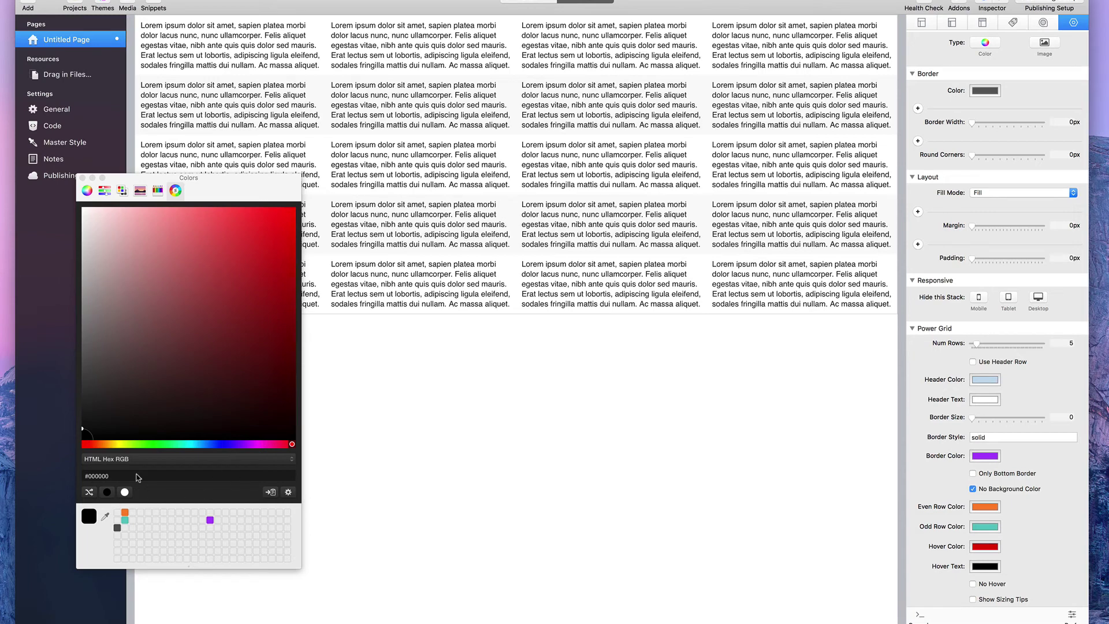
click(277, 301)
click(985, 567)
click(264, 275)
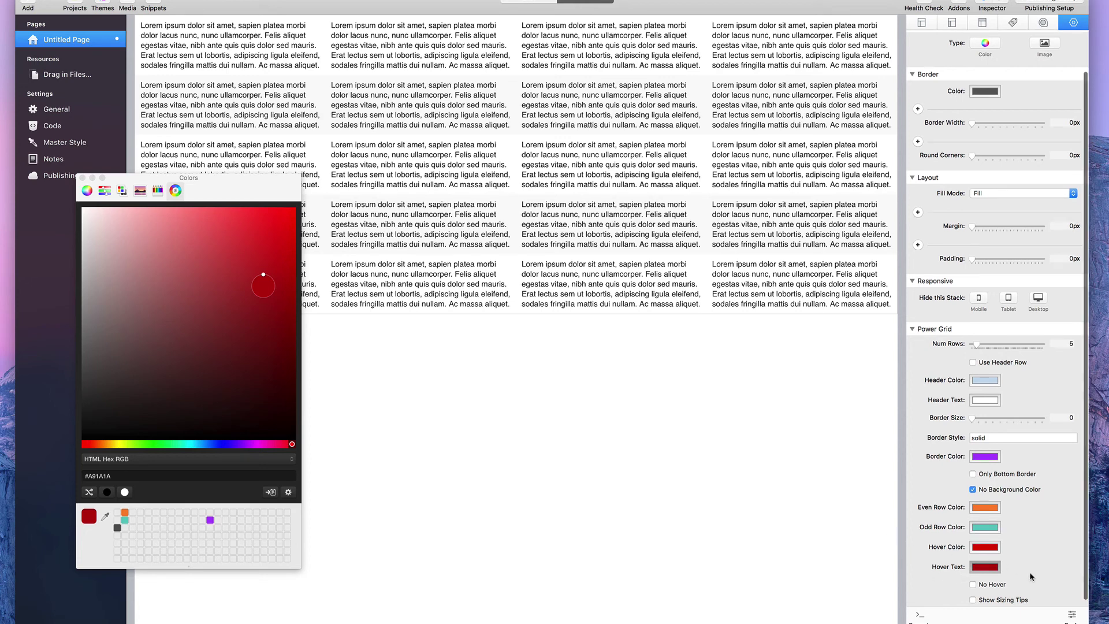
Step: Show the grid's sizing tips, read the row height and column width examples in edit mode, and hide the tips again
scroll(1014, 589, down, 1)
click(1009, 595)
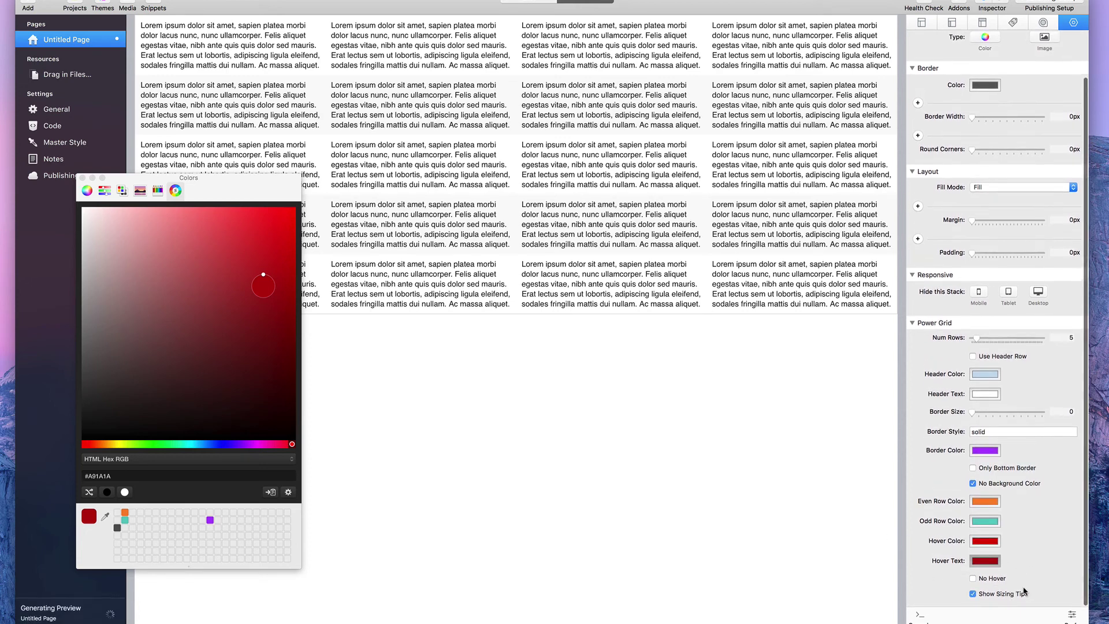
click(83, 178)
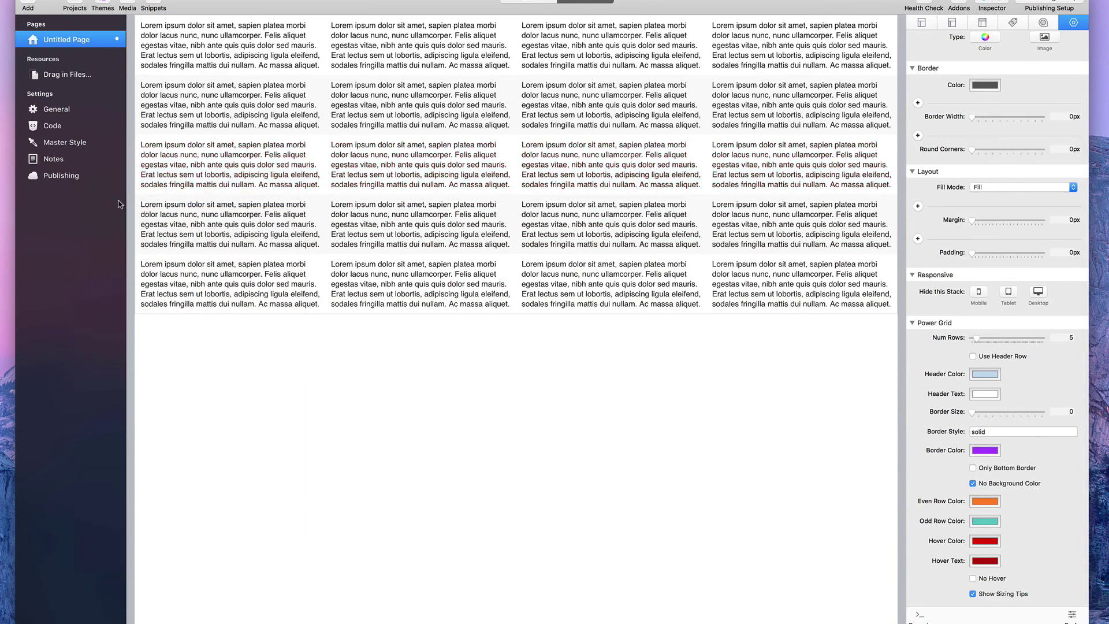
key(super+r)
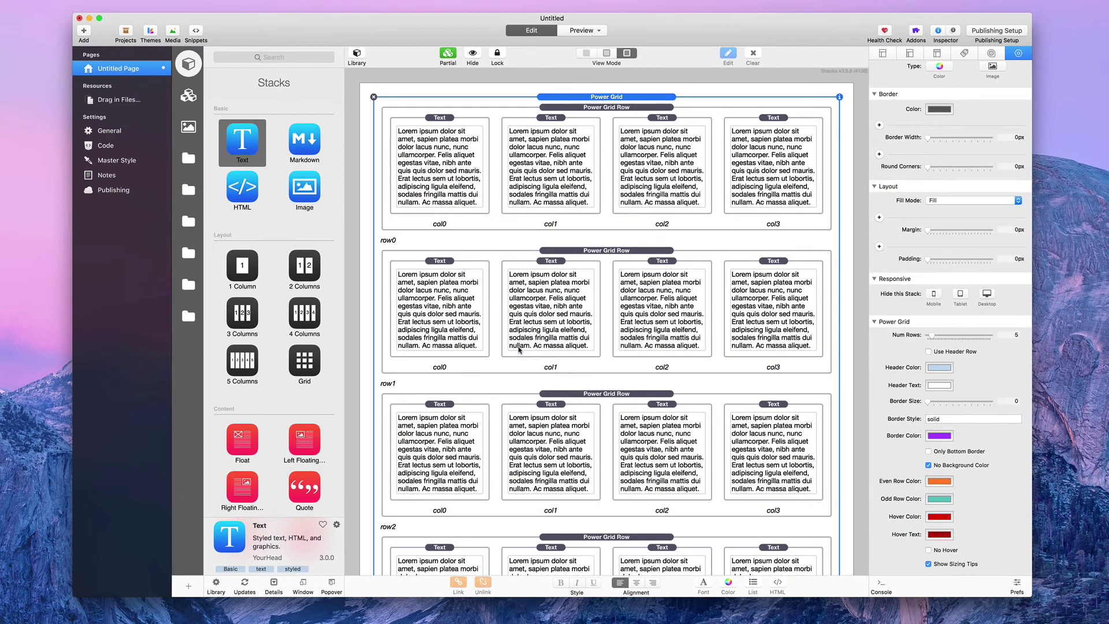
scroll(519, 349, down, 10)
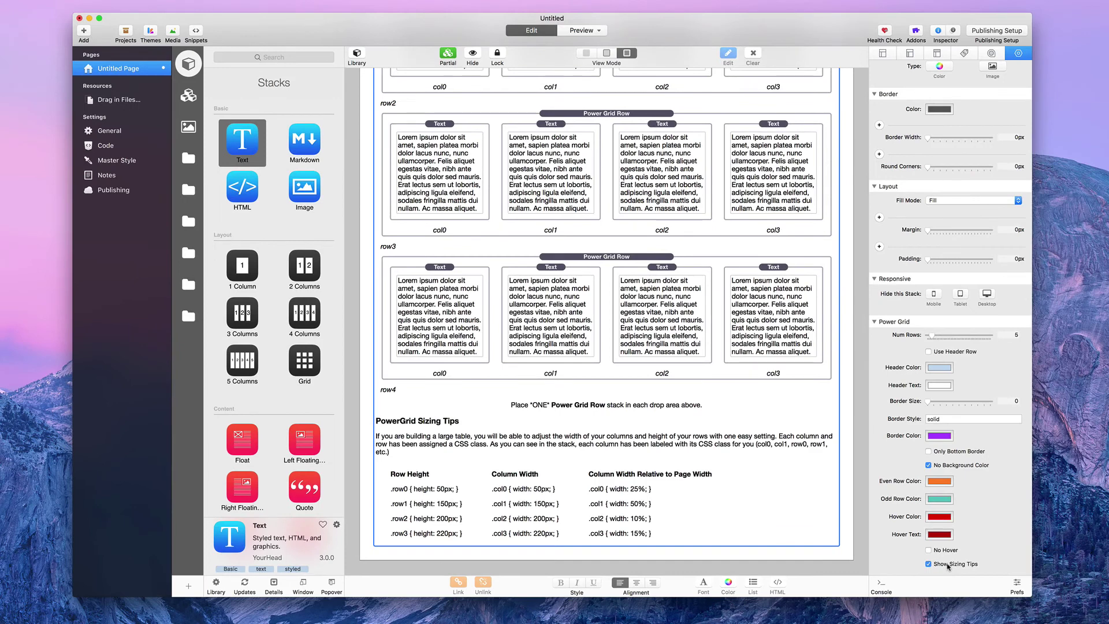
click(948, 565)
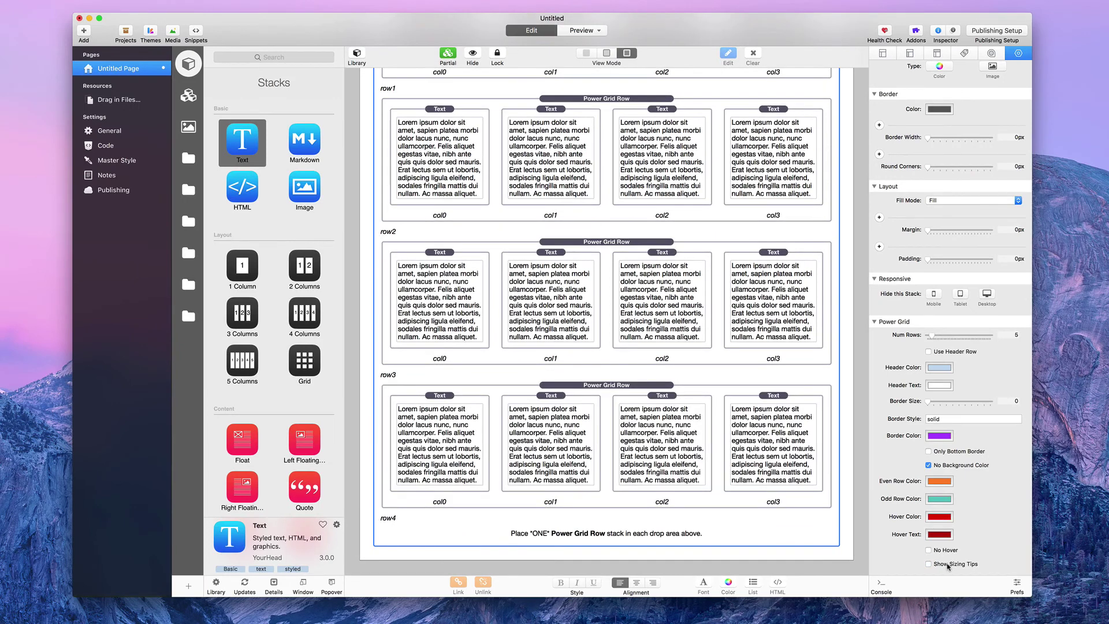